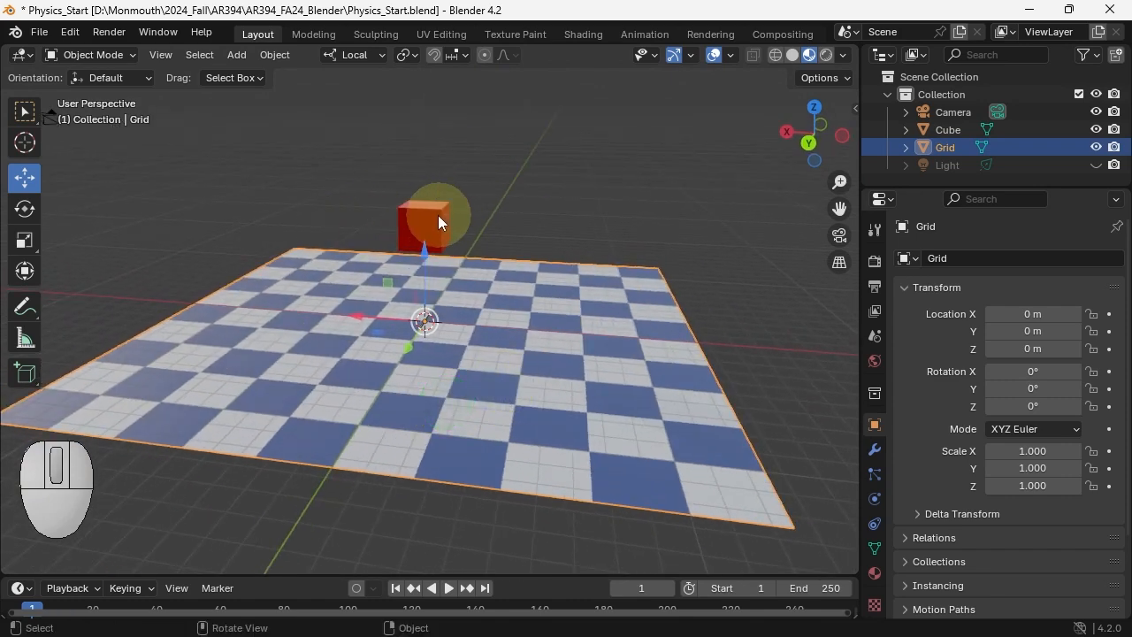
# - Add Rigid Body physics to the red cube above the checkered grid
pyautogui.click(435, 218)
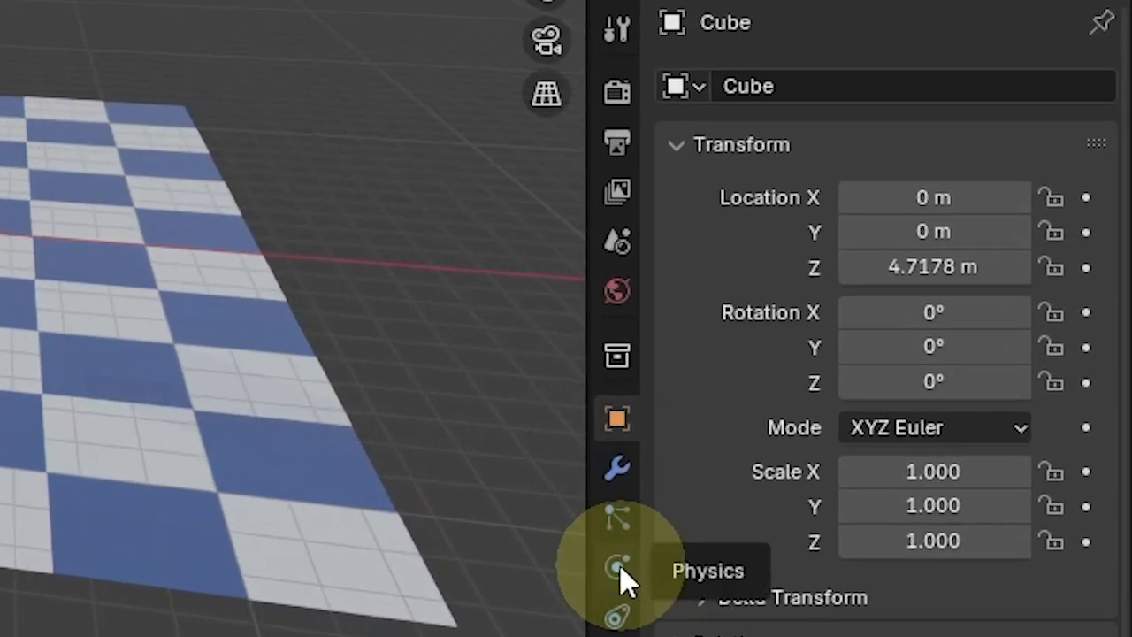
pyautogui.click(656, 557)
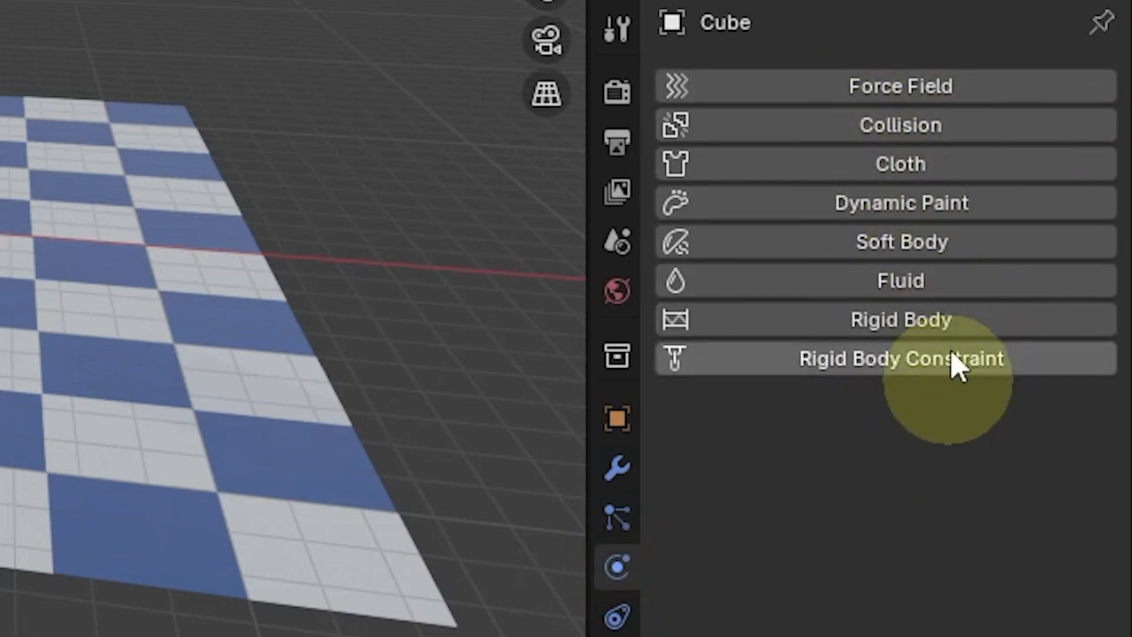
pyautogui.click(893, 320)
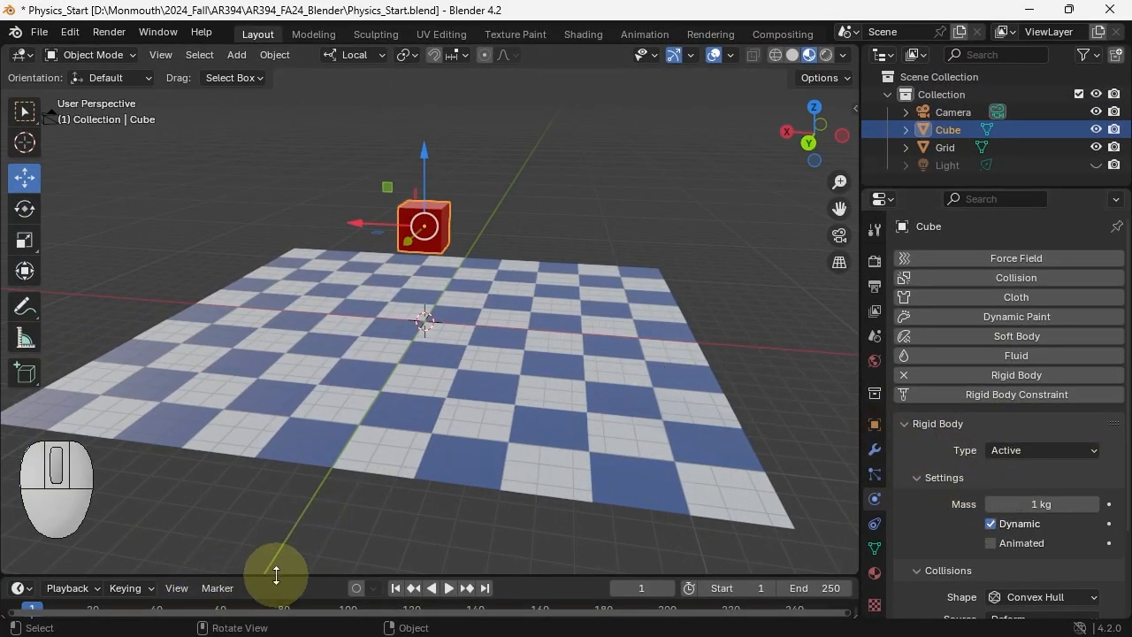
# - Enlarge the timeline area, play the cube's rigid body simulation, and return to frame 1
pyautogui.moveTo(276, 576); pyautogui.dragTo(292, 537)
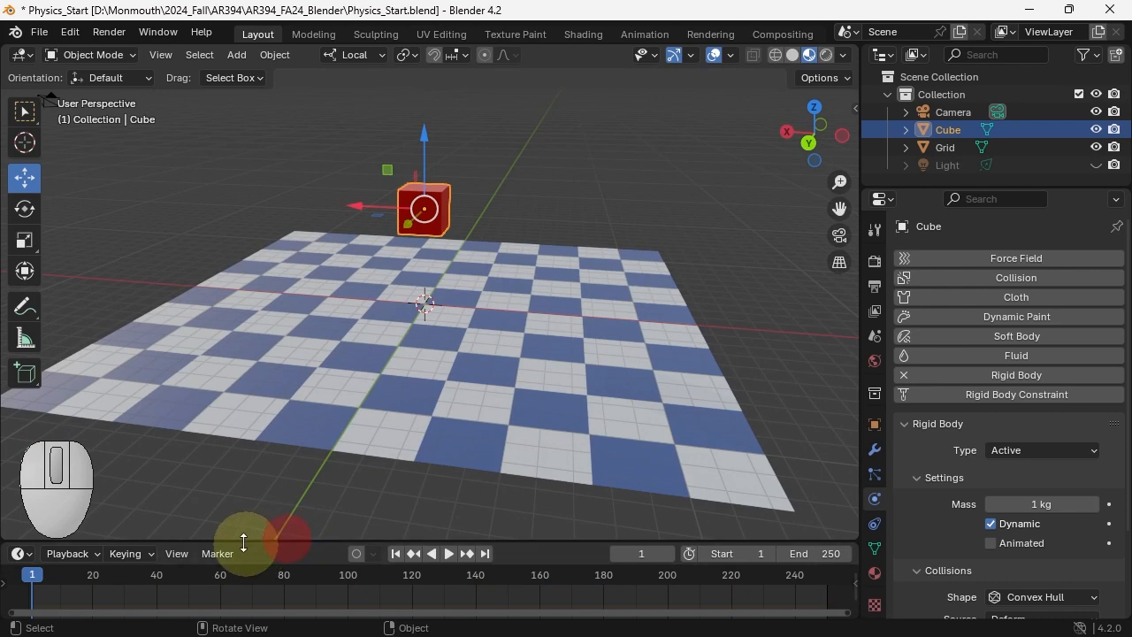
pyautogui.press('space')
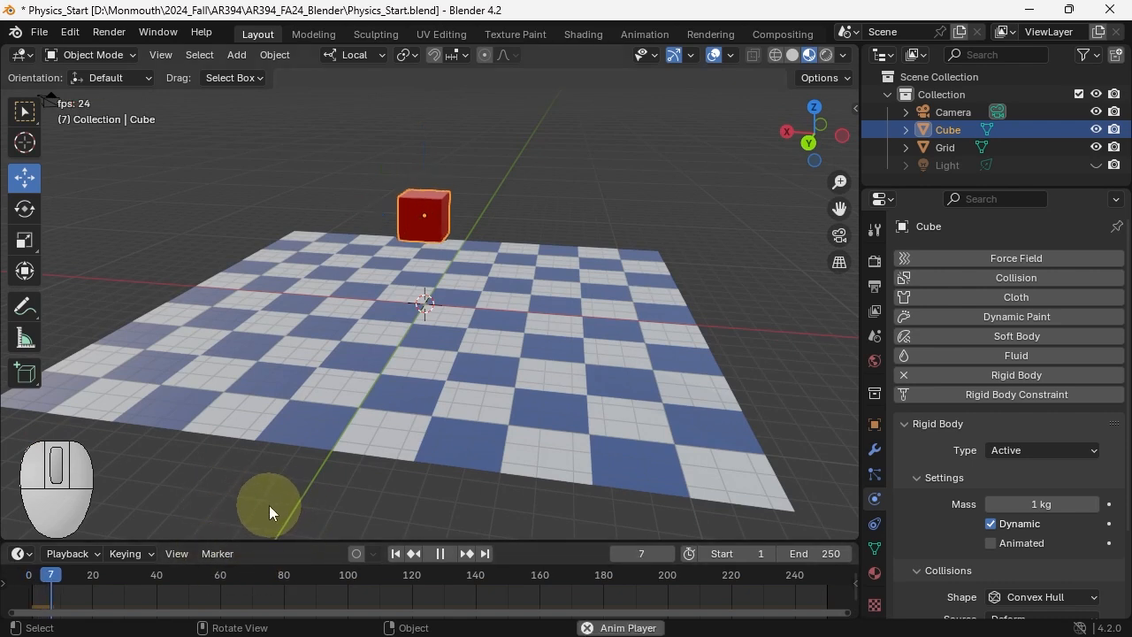
pyautogui.press('space')
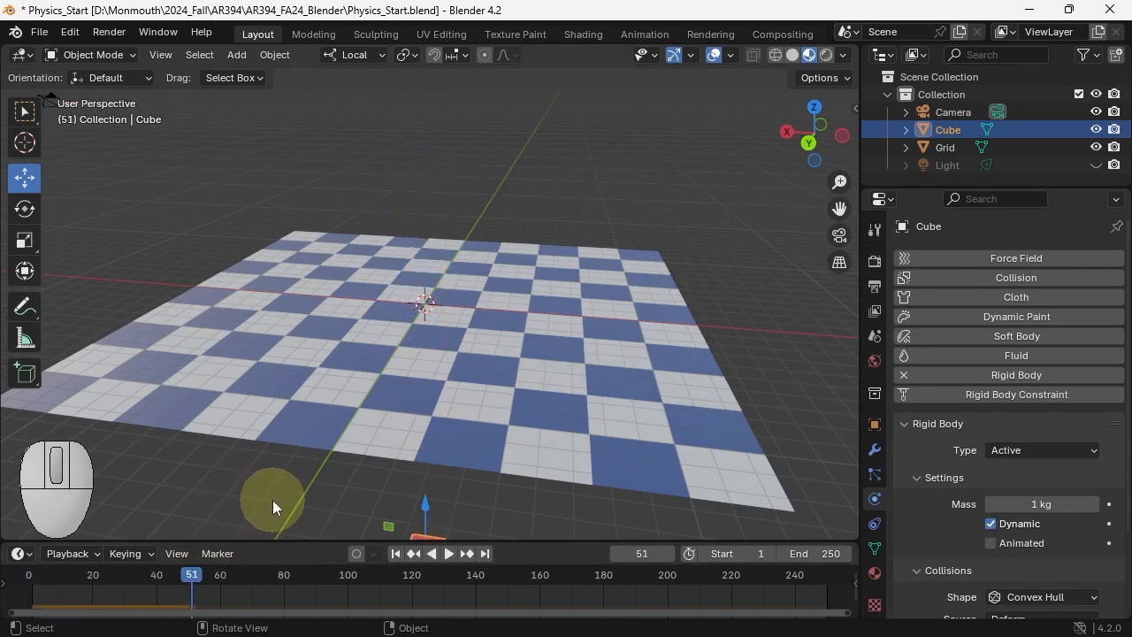
pyautogui.hotkey('shift', 'Left')
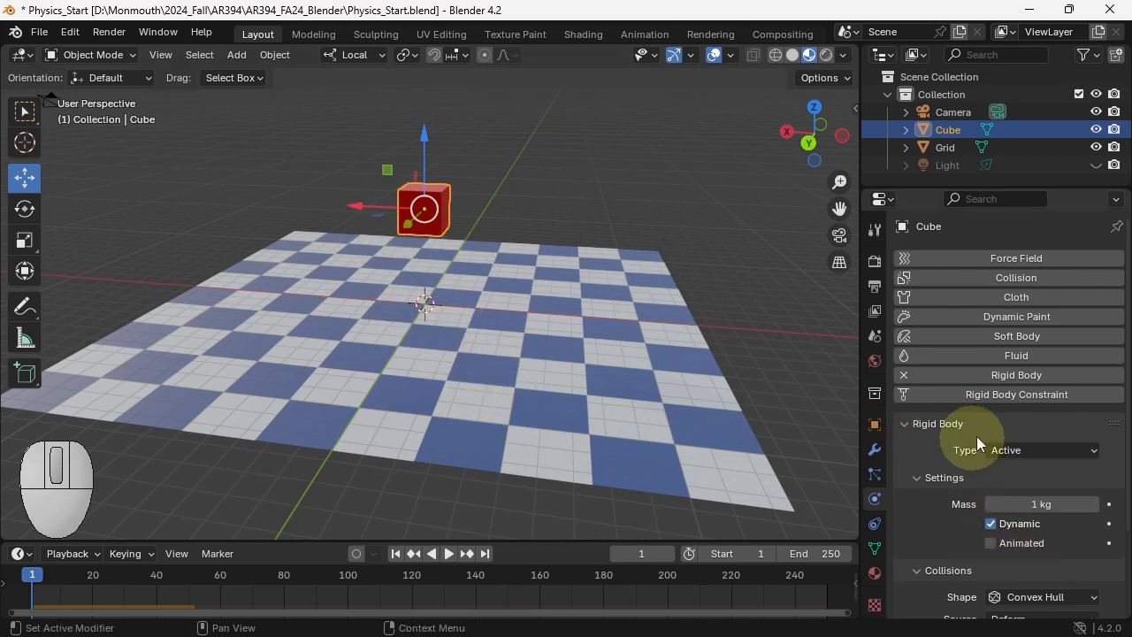
# - Add Rigid Body physics to the checkered grid and test it by playing the simulation from frame 1
pyautogui.click(465, 398)
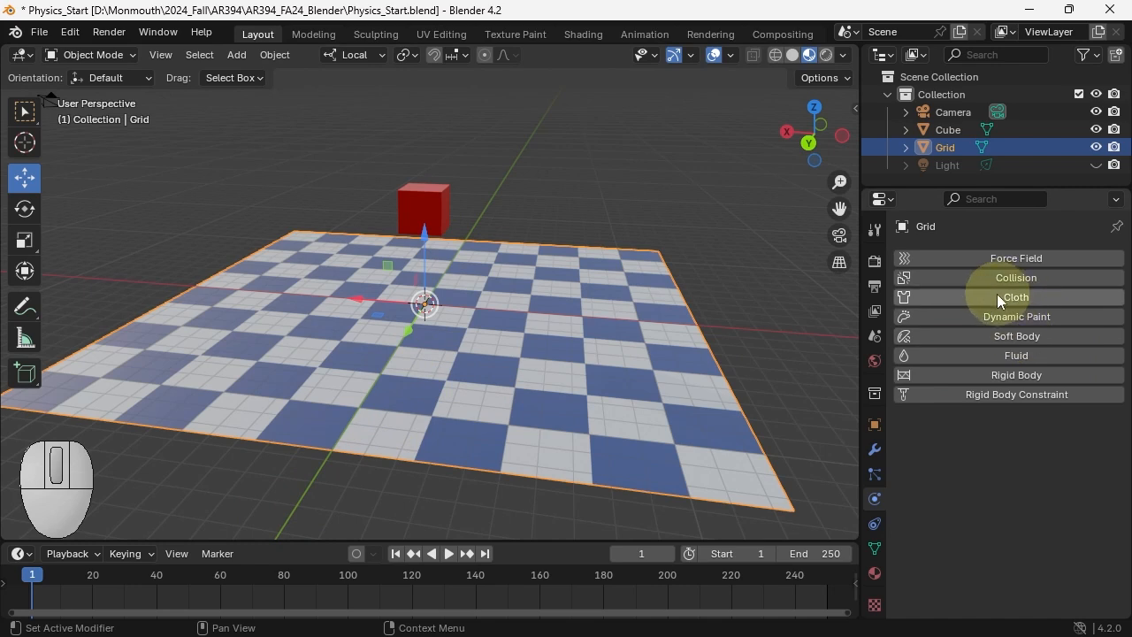
pyautogui.click(1008, 377)
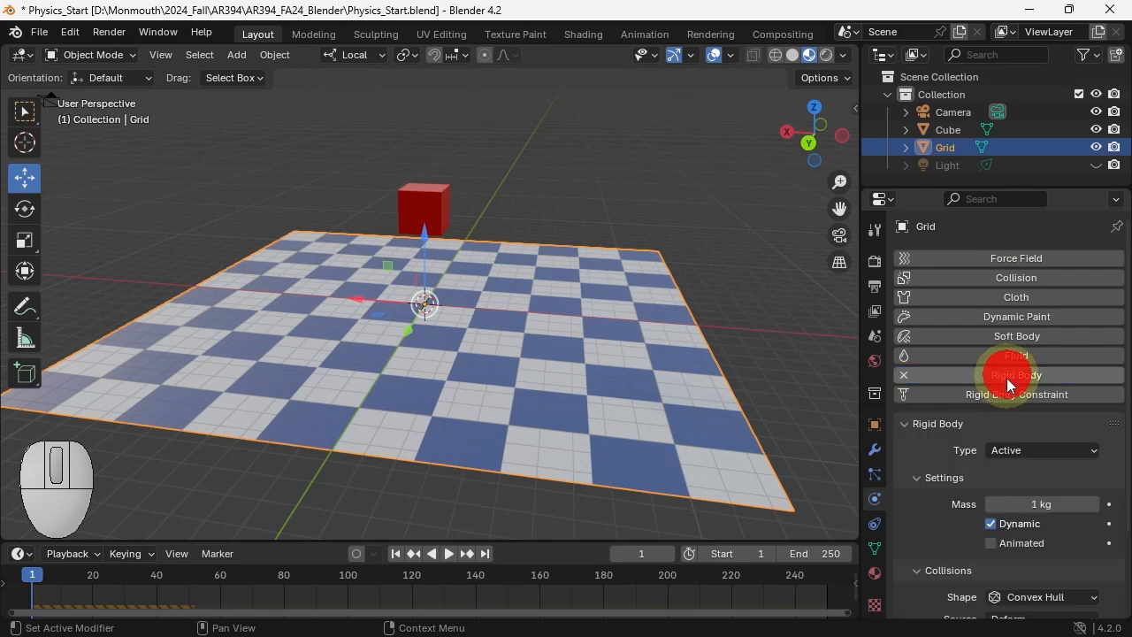
pyautogui.press('space')
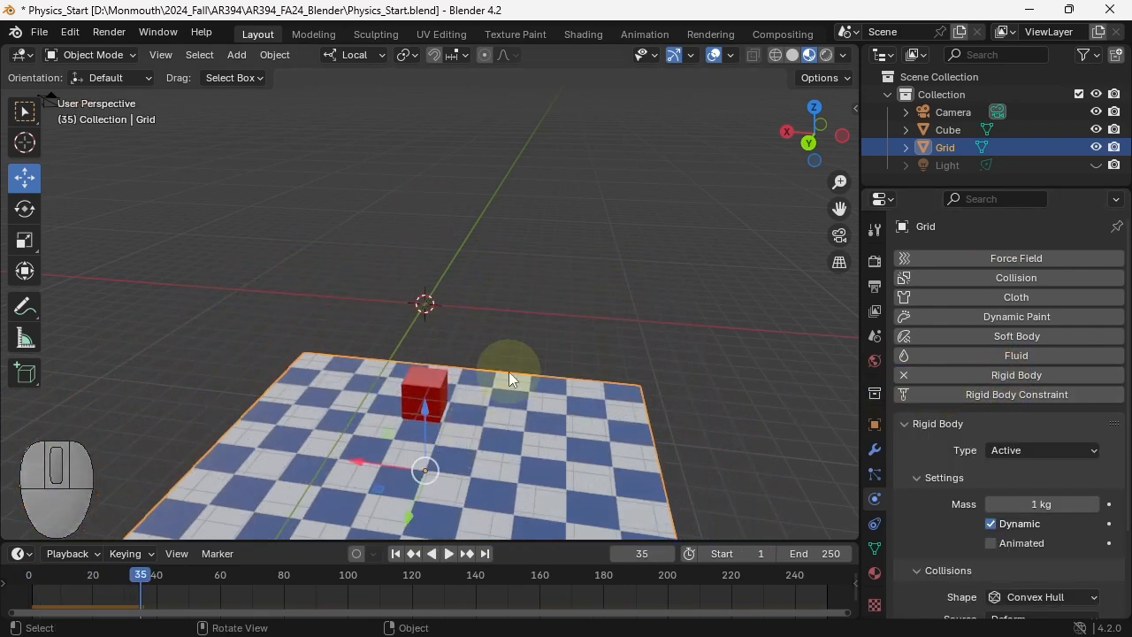
pyautogui.press('Escape')
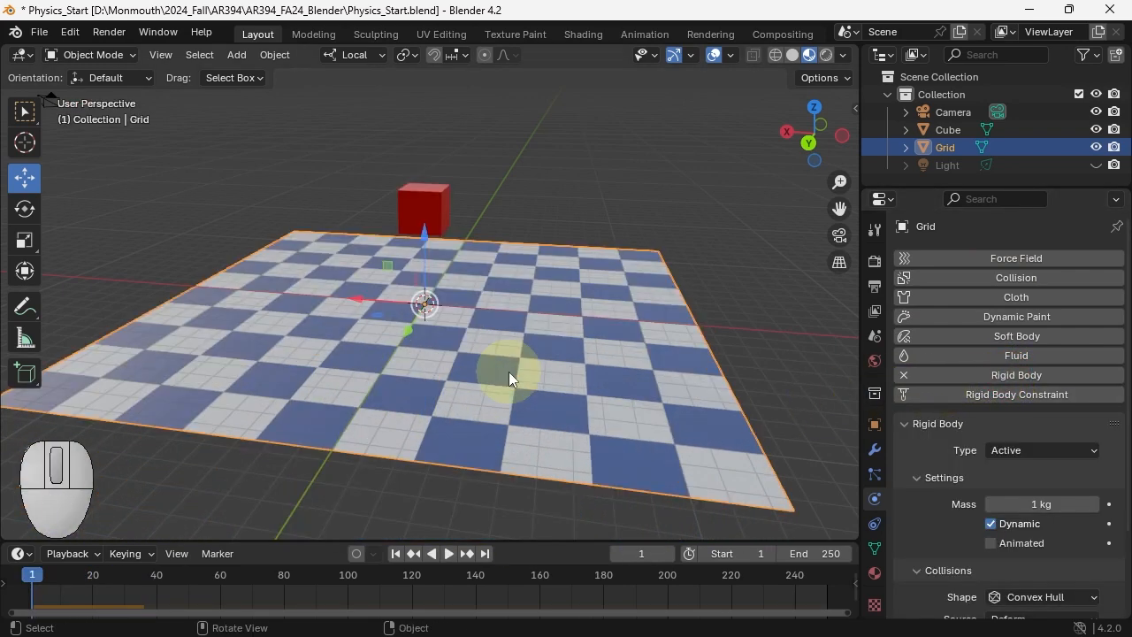
# - Disable Dynamic for the grid's rigid body and replay the simulation, returning to frame 1
pyautogui.click(991, 523)
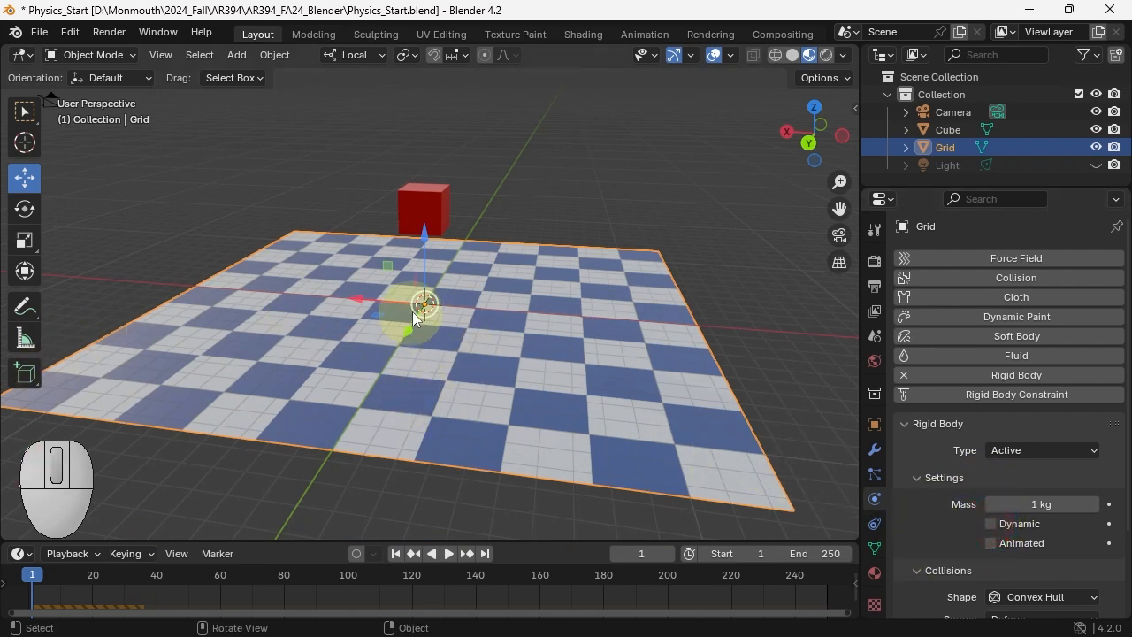
pyautogui.press('space')
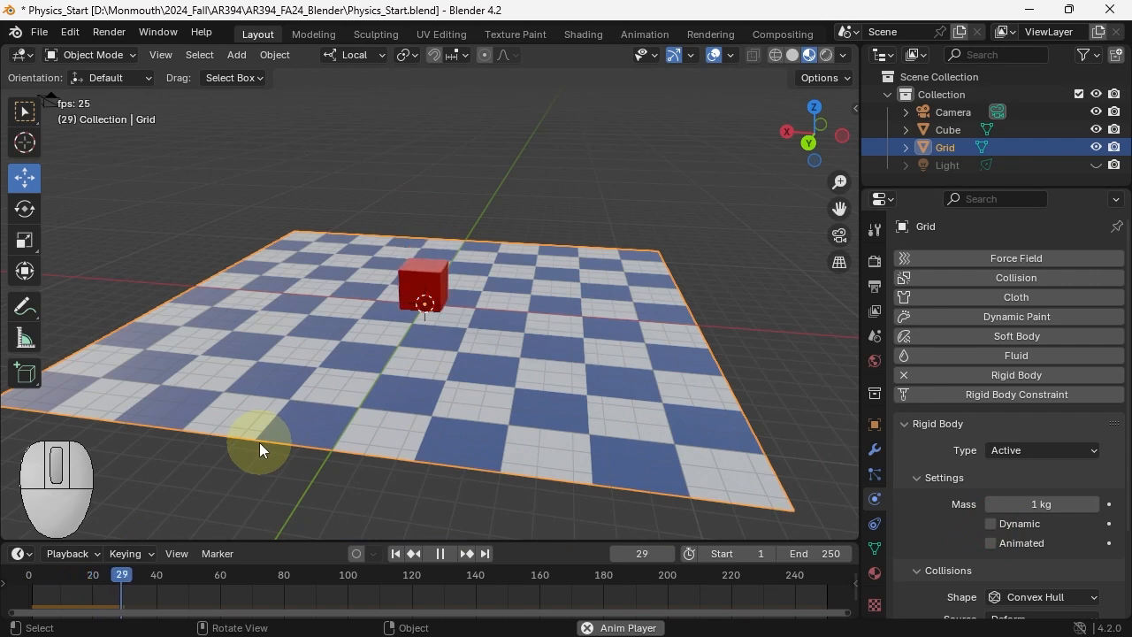
pyautogui.press('space')
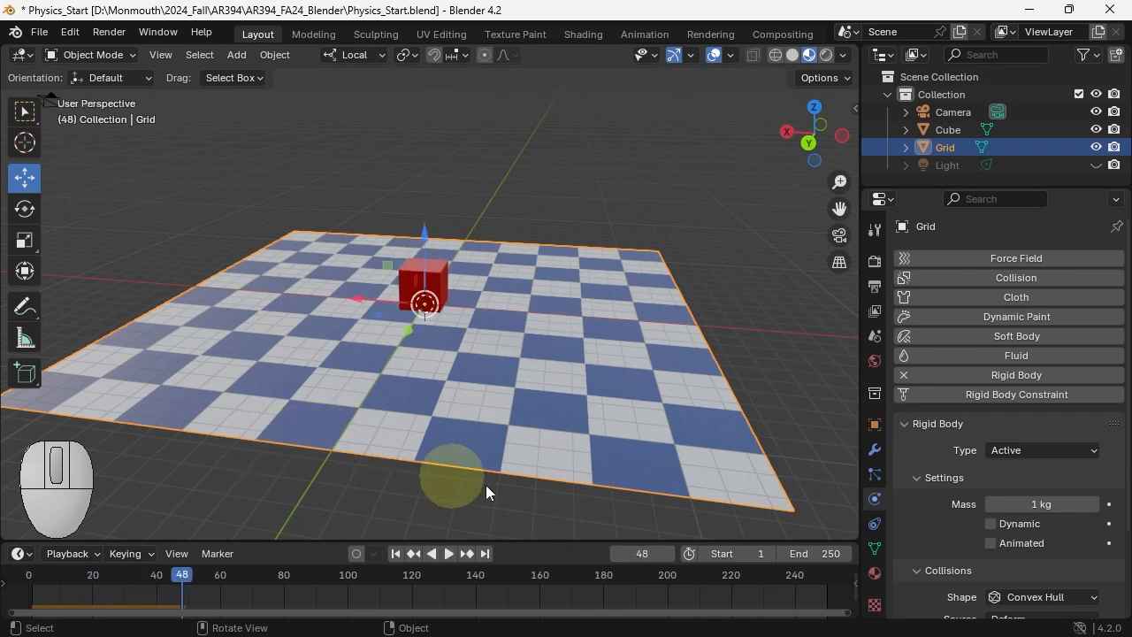
pyautogui.click(396, 553)
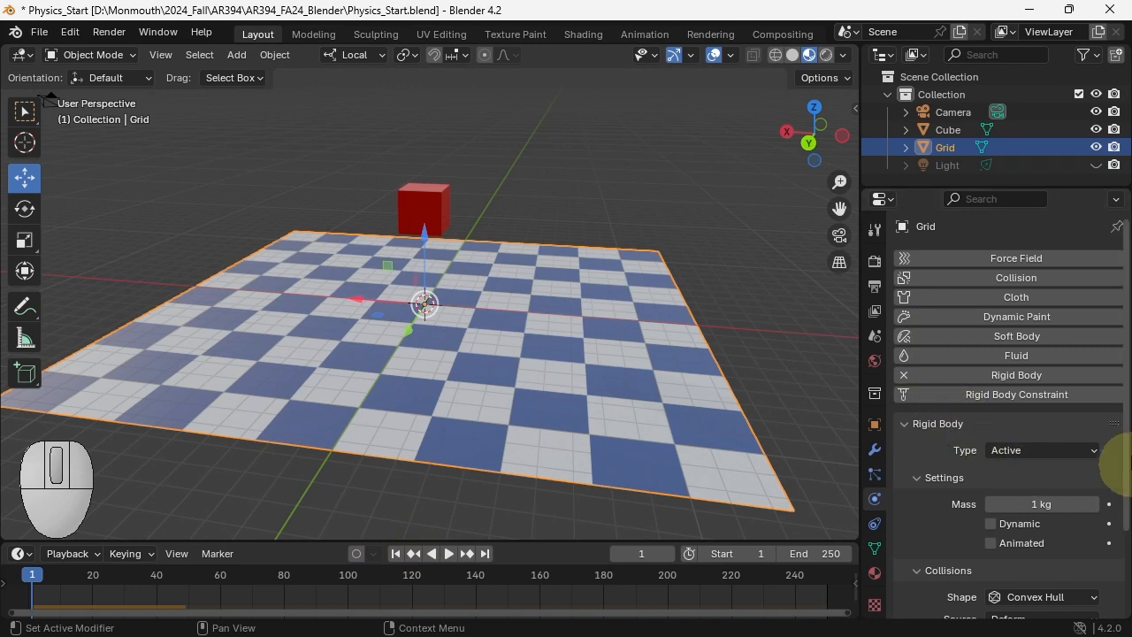
# - Set the grid's rigid body Surface Response bounciness to 0.924 and play the simulation
pyautogui.moveTo(1123, 428); pyautogui.dragTo(1111, 543)
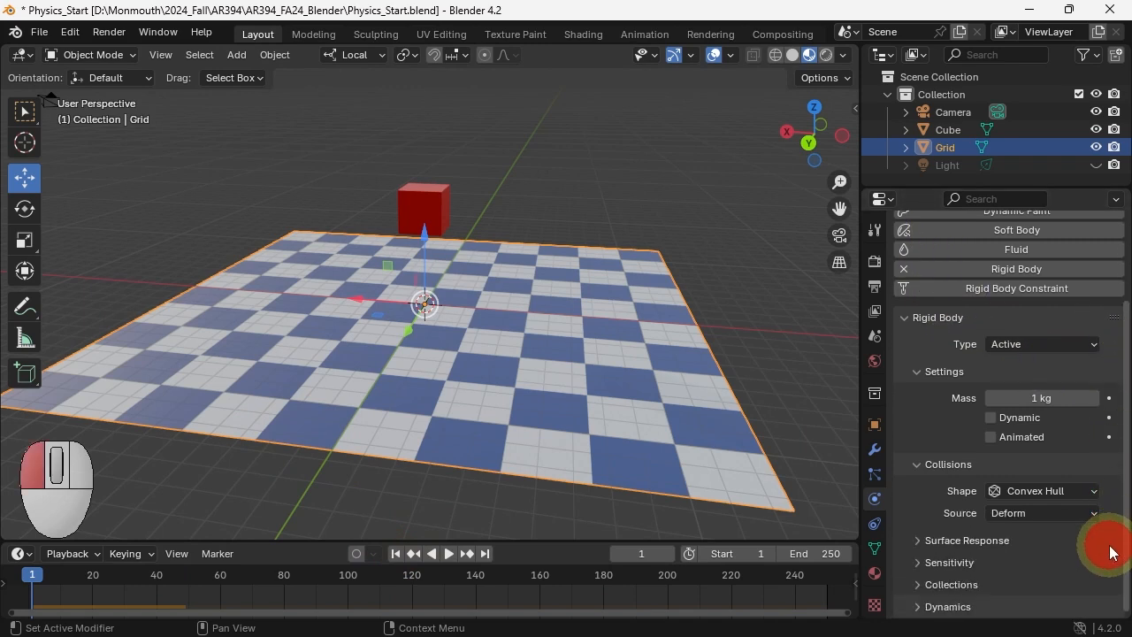
pyautogui.moveTo(1130, 447); pyautogui.dragTo(1111, 485)
pyautogui.click(919, 541)
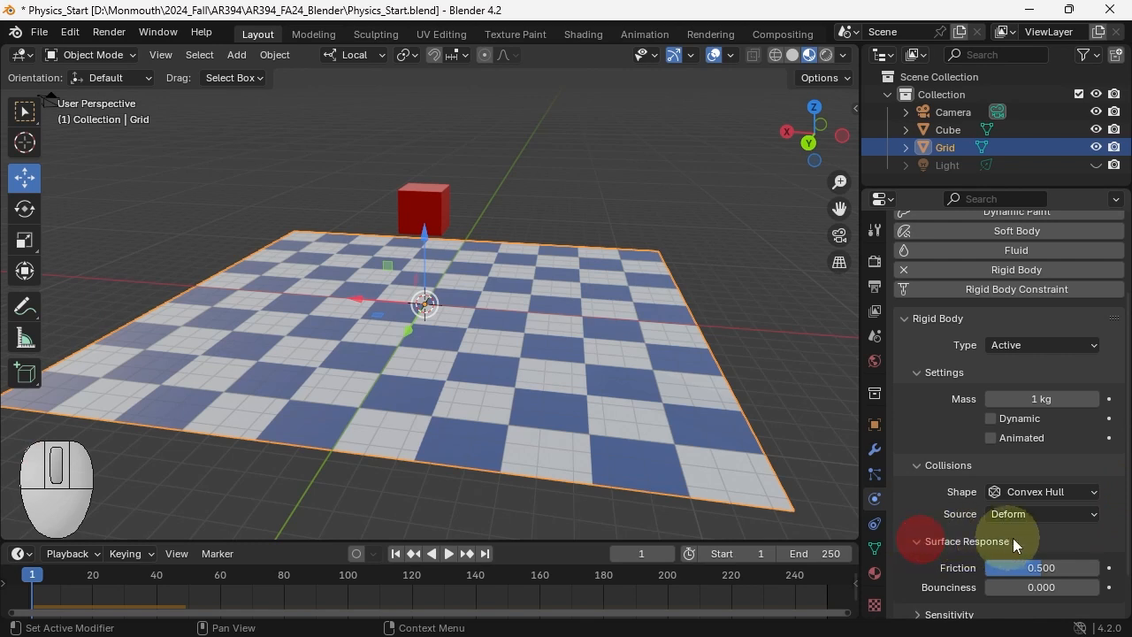
pyautogui.moveTo(1000, 586); pyautogui.dragTo(1130, 591)
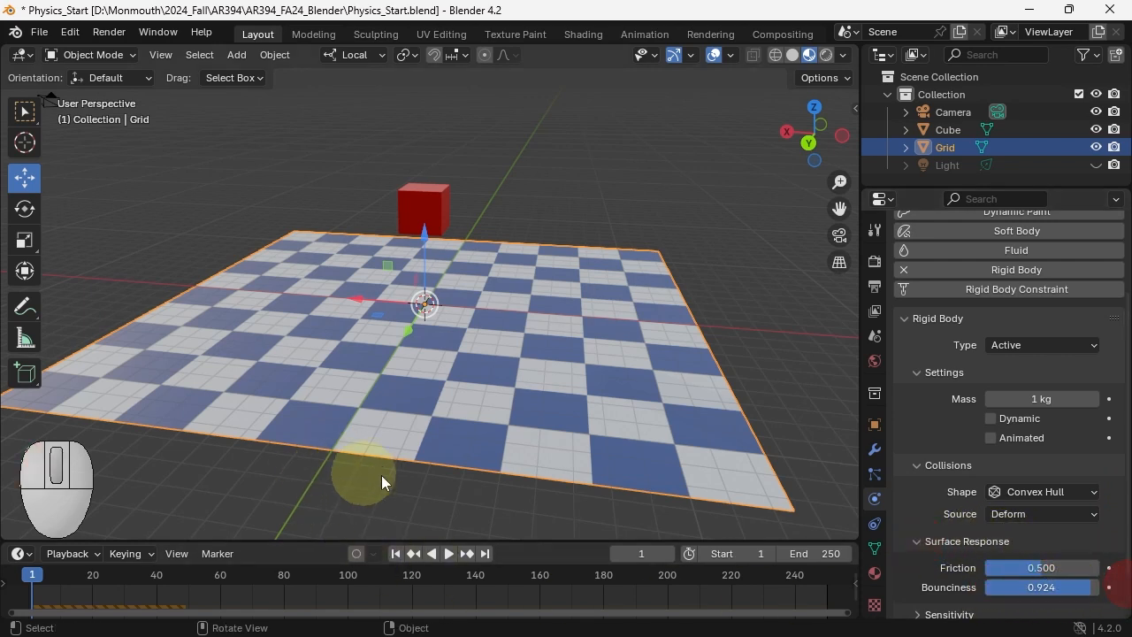
pyautogui.press('space')
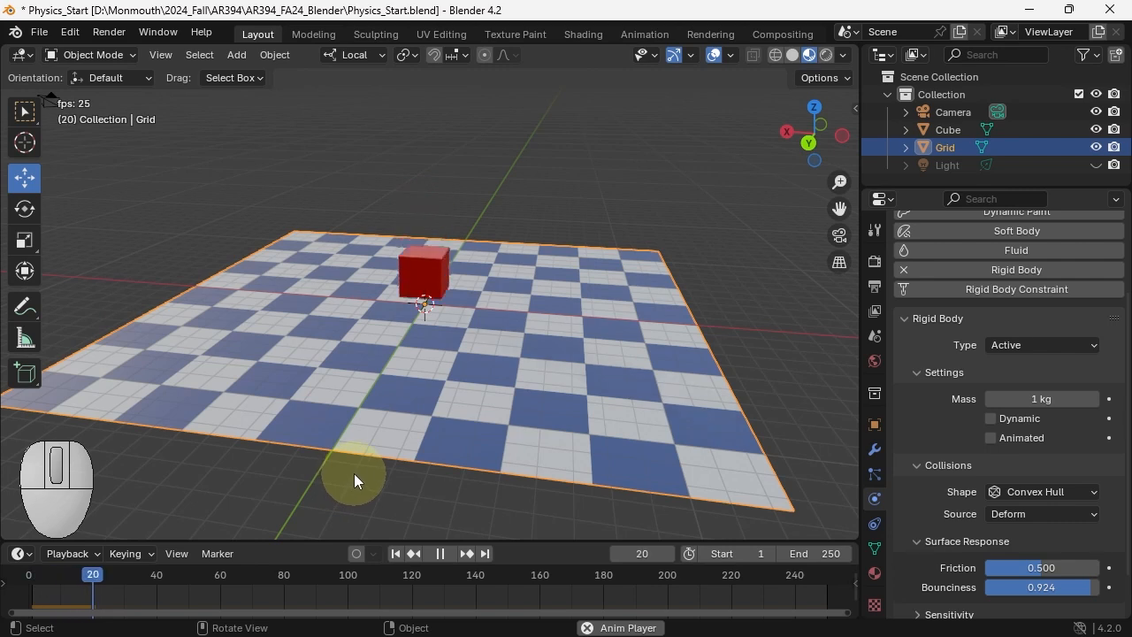
pyautogui.press('space')
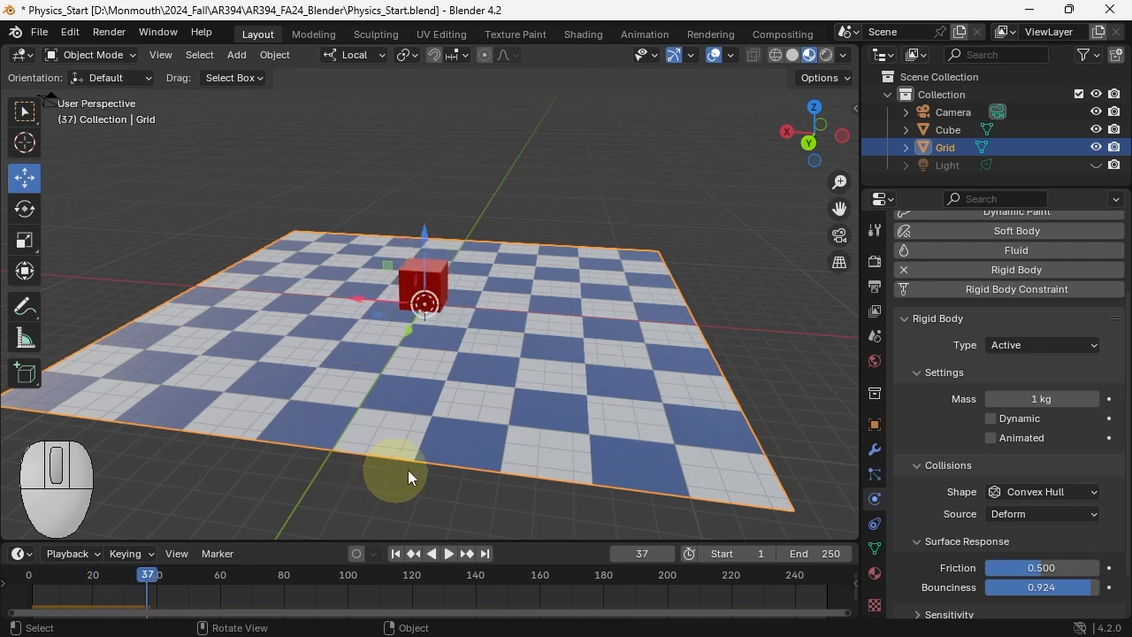
# - Set the cube's rigid body bounciness to 0.908 and replay the simulation from frame 1
pyautogui.click(605, 439)
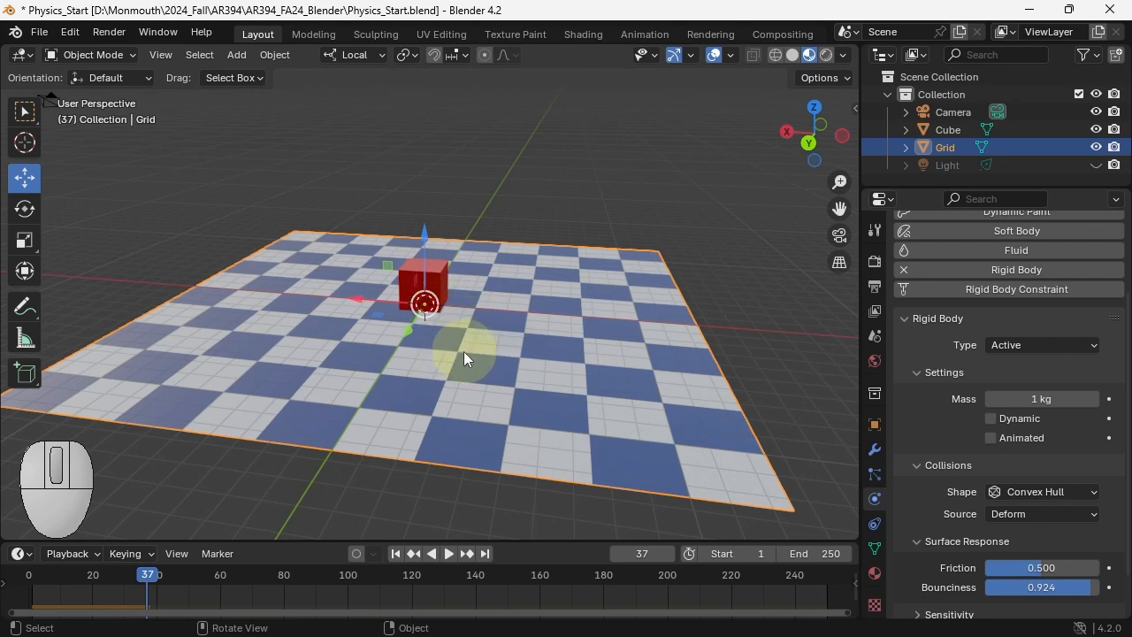
pyautogui.click(435, 278)
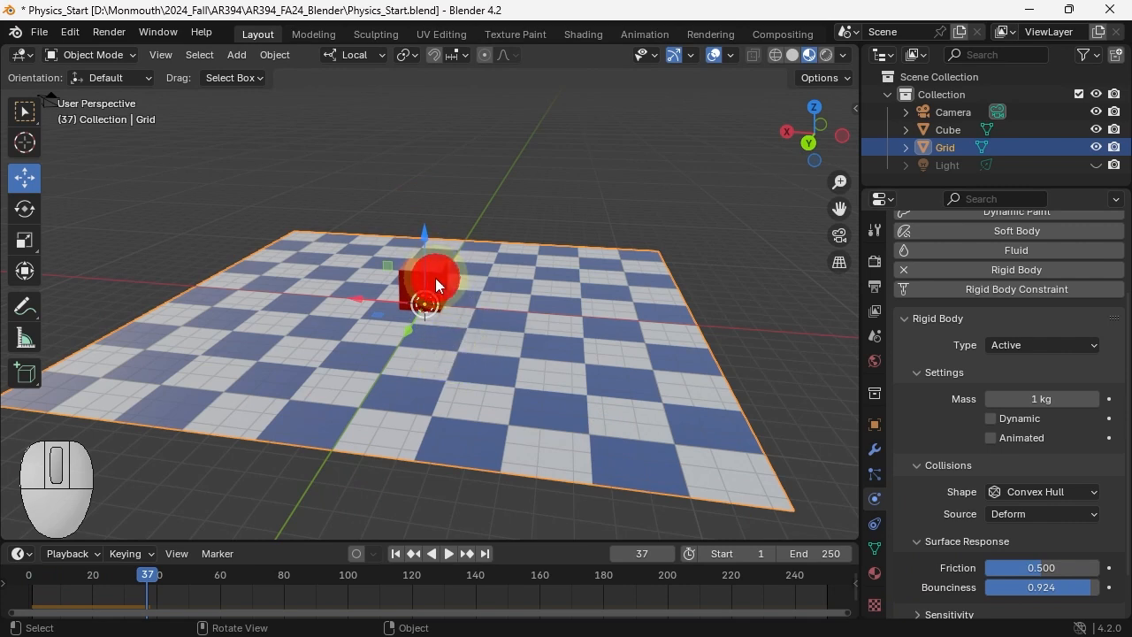
pyautogui.click(433, 275)
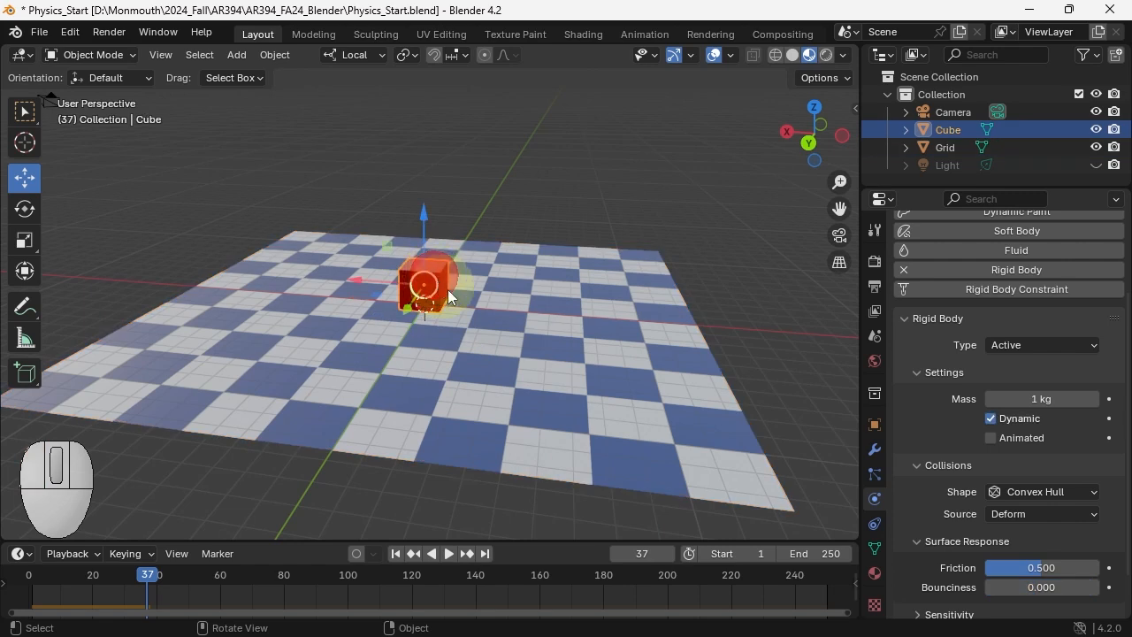
pyautogui.moveTo(1031, 587); pyautogui.dragTo(1129, 598)
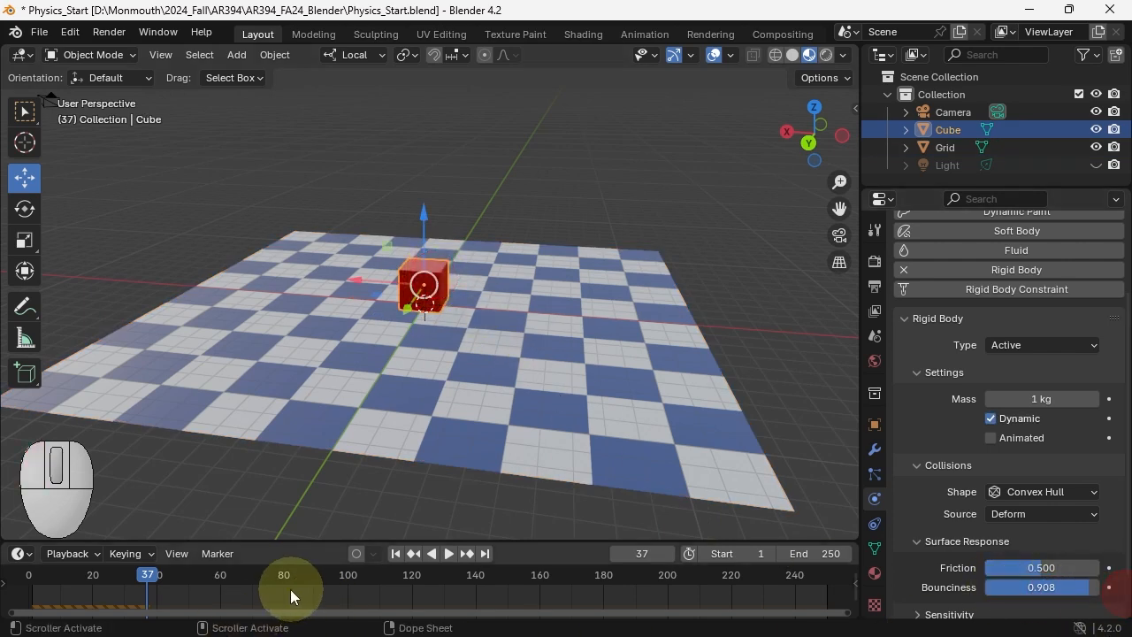
pyautogui.hotkey('shift', 'Left')
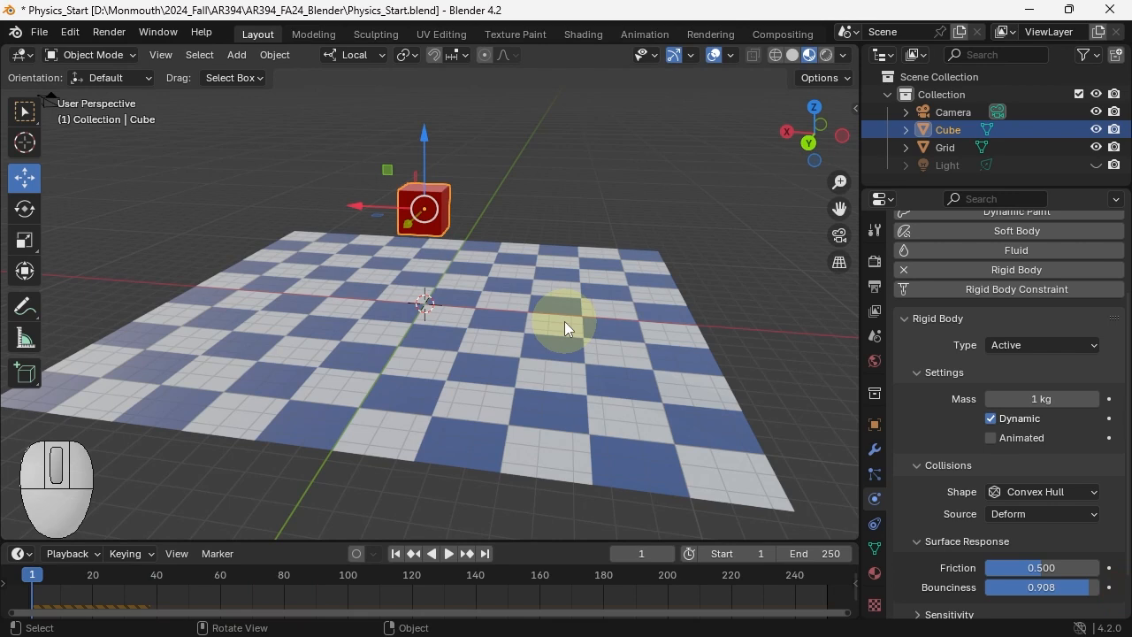
pyautogui.press('space')
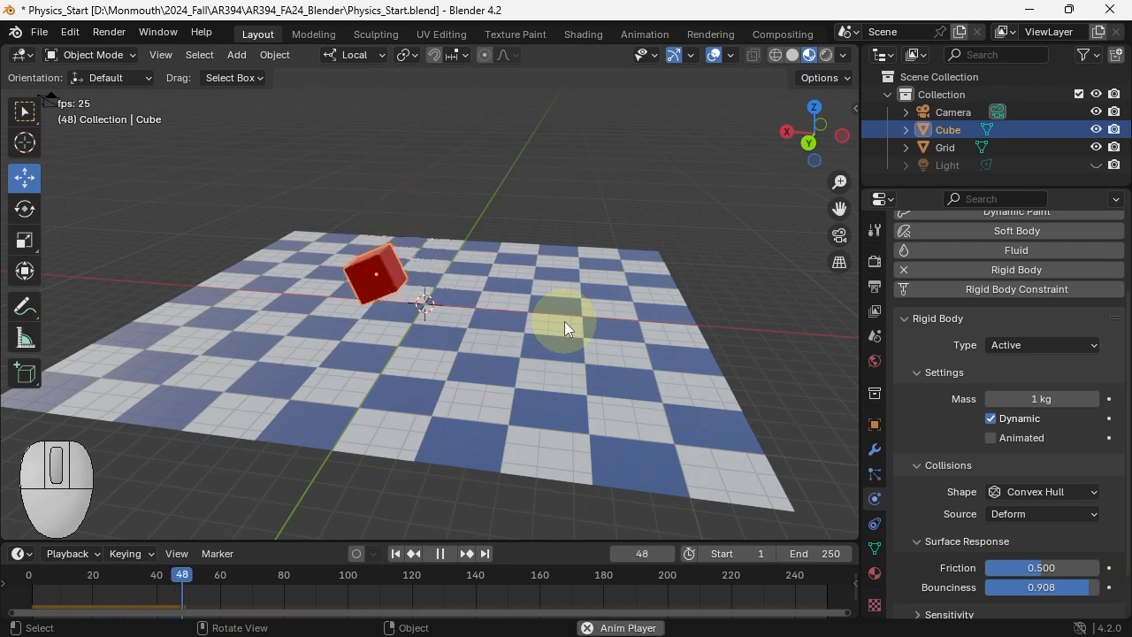
pyautogui.press('space')
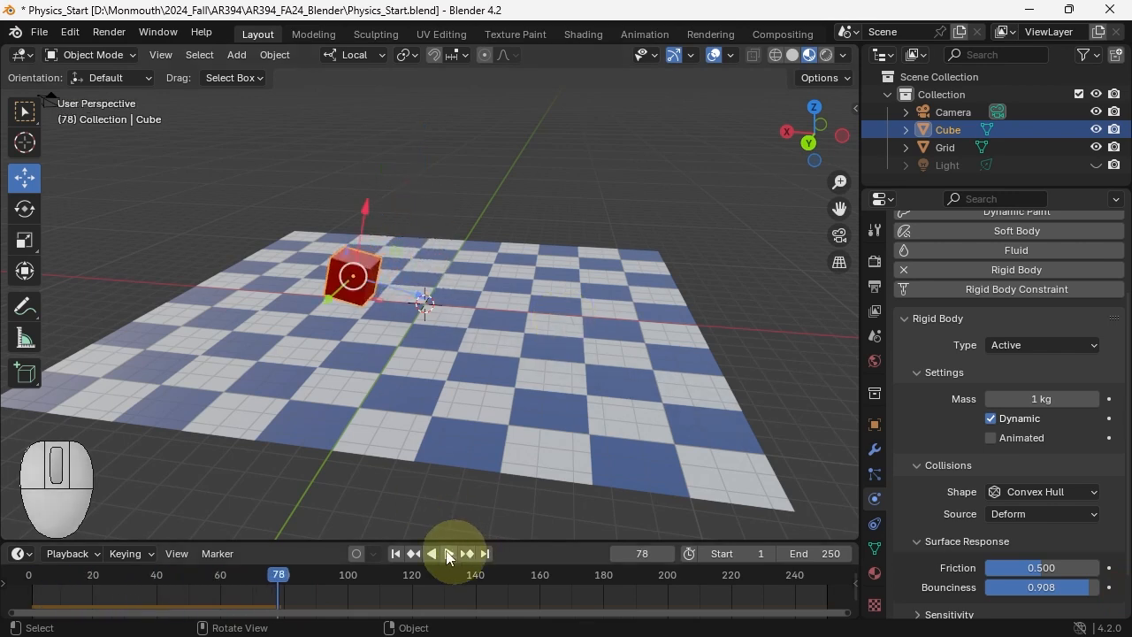
# - Replay the simulation with the grid's bounciness lowered to 0.015, and raise that bounciness to 0.672
pyautogui.click(555, 429)
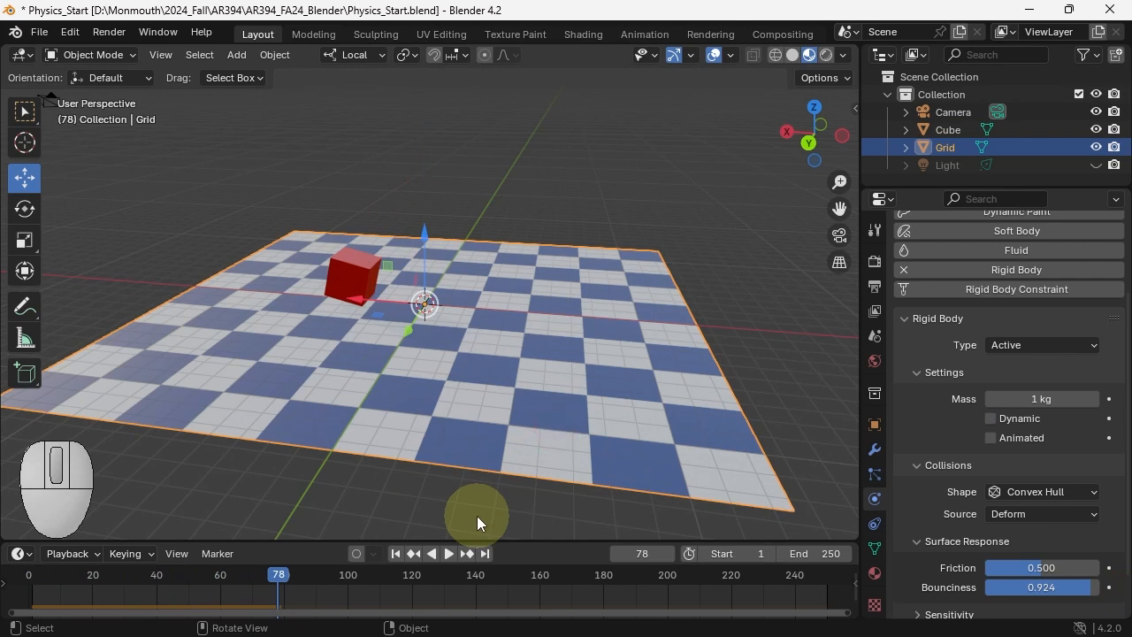
pyautogui.moveTo(1083, 587); pyautogui.dragTo(962, 583)
pyautogui.hotkey('shift', 'Left')
pyautogui.press('space')
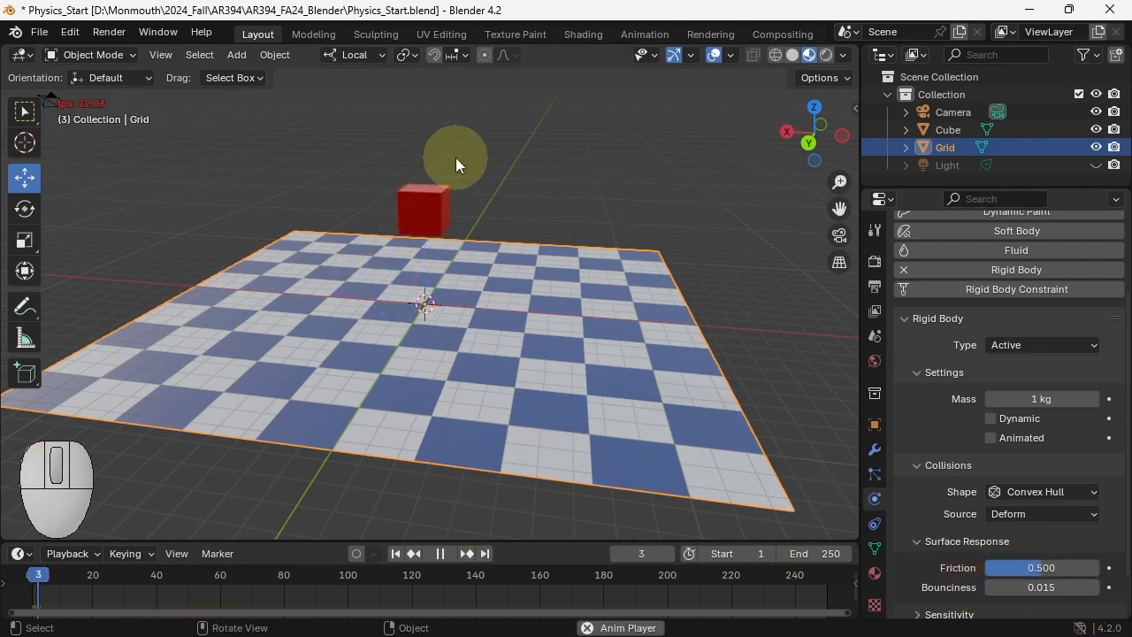
pyautogui.press('space')
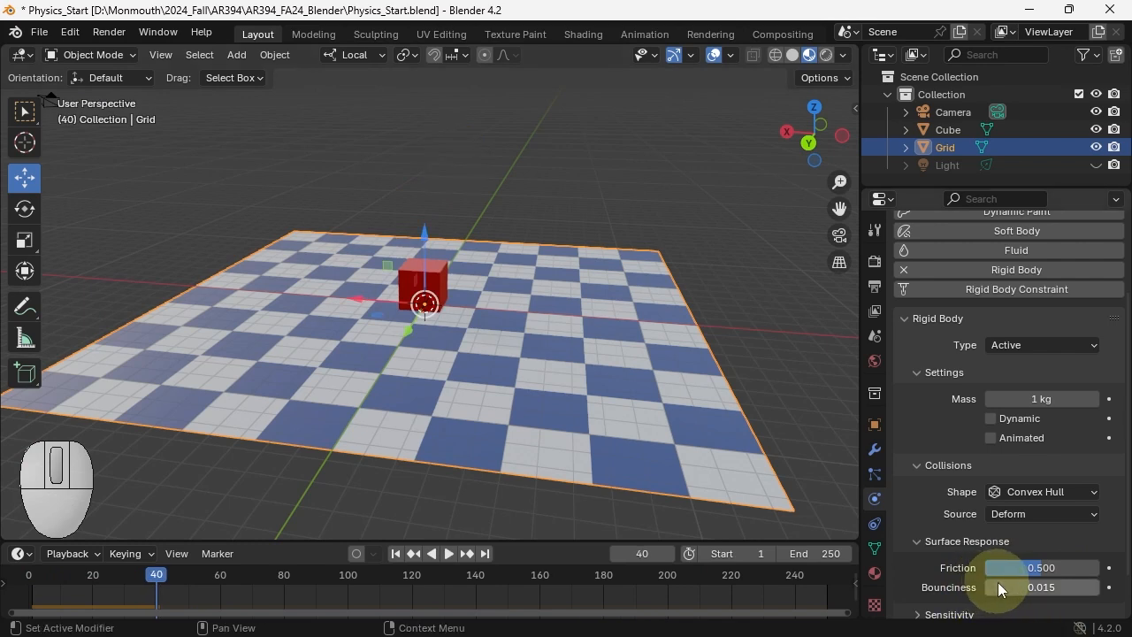
pyautogui.moveTo(998, 583); pyautogui.dragTo(1081, 587)
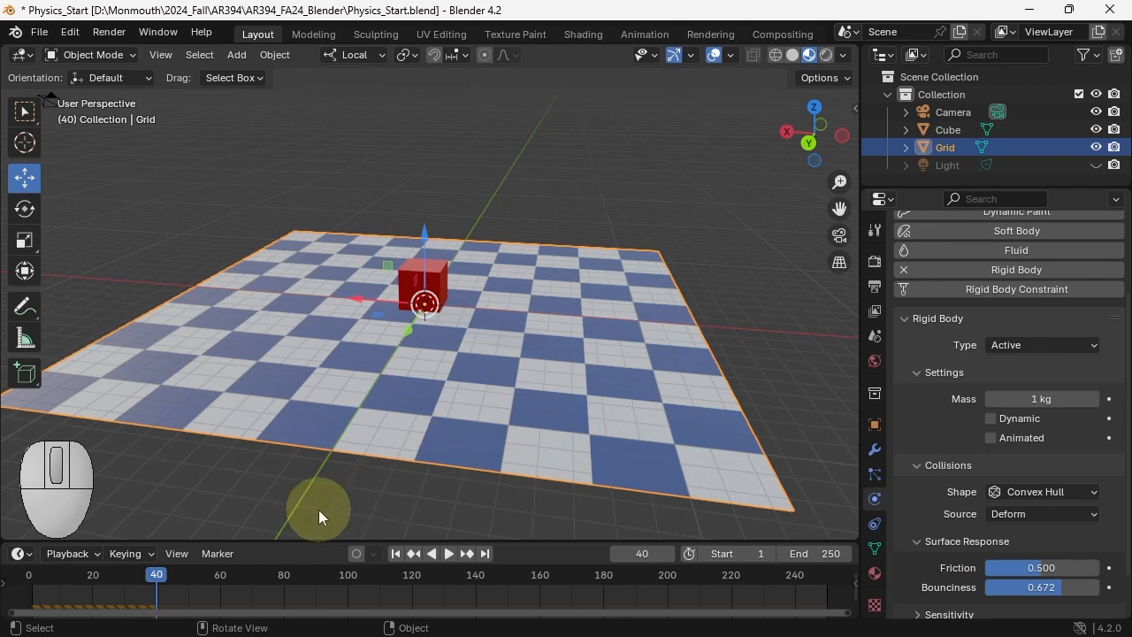
# - Raise the cube about 2.14 m along its local Z axis and, at frame 1, rotate it about -36.4° in the view
pyautogui.click(436, 273)
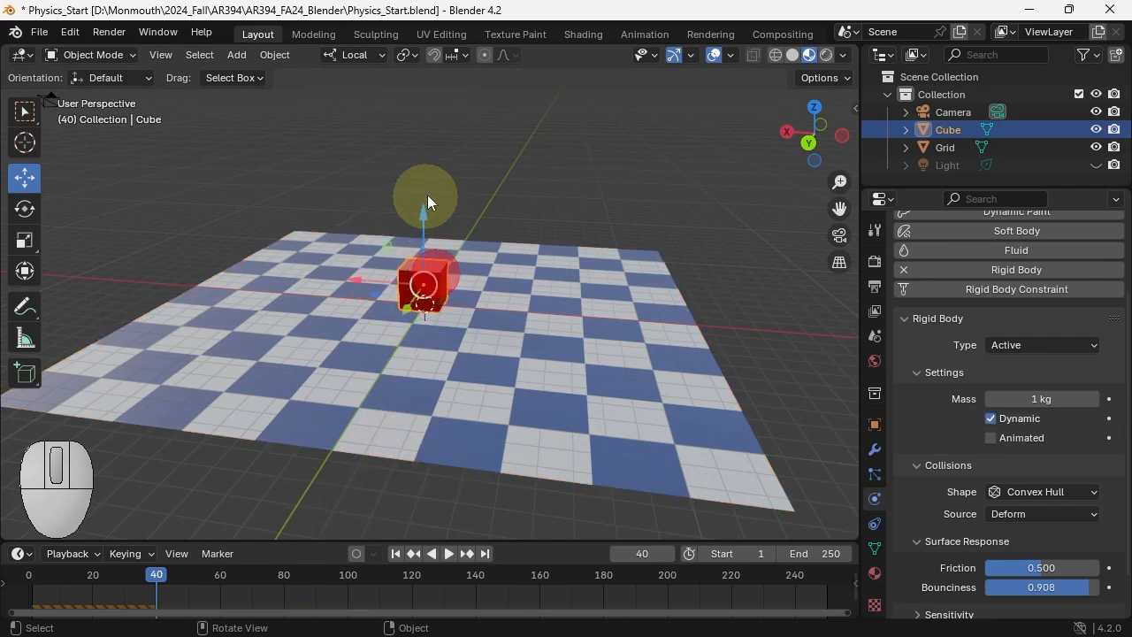
pyautogui.moveTo(422, 215); pyautogui.dragTo(432, 102)
pyautogui.hotkey('shift', 'Left')
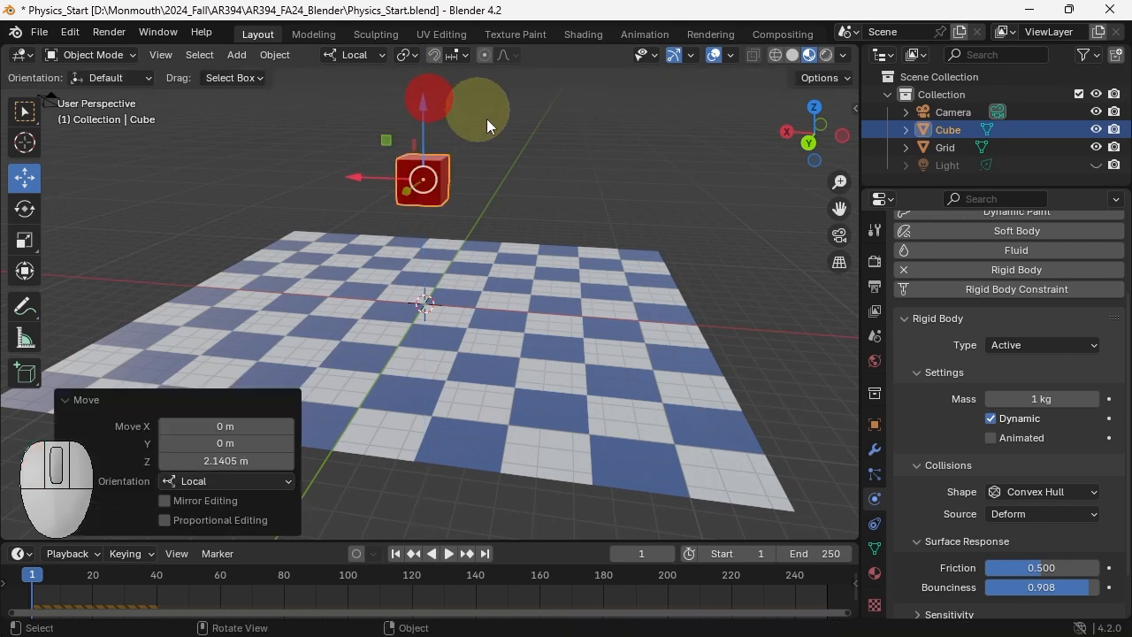
pyautogui.press('r')
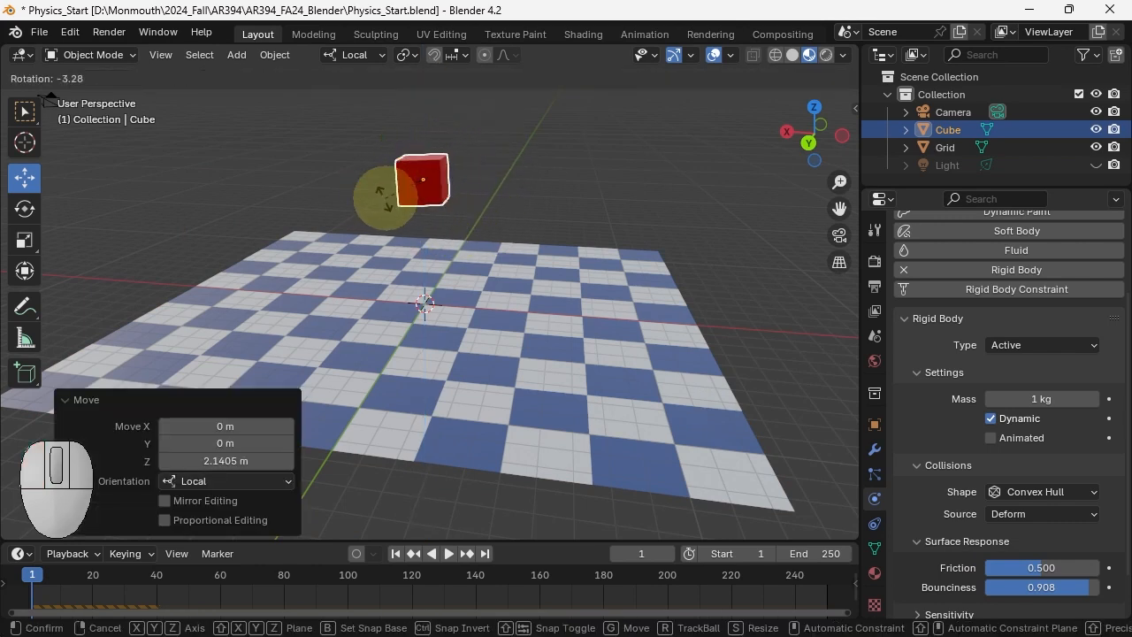
pyautogui.click(399, 215)
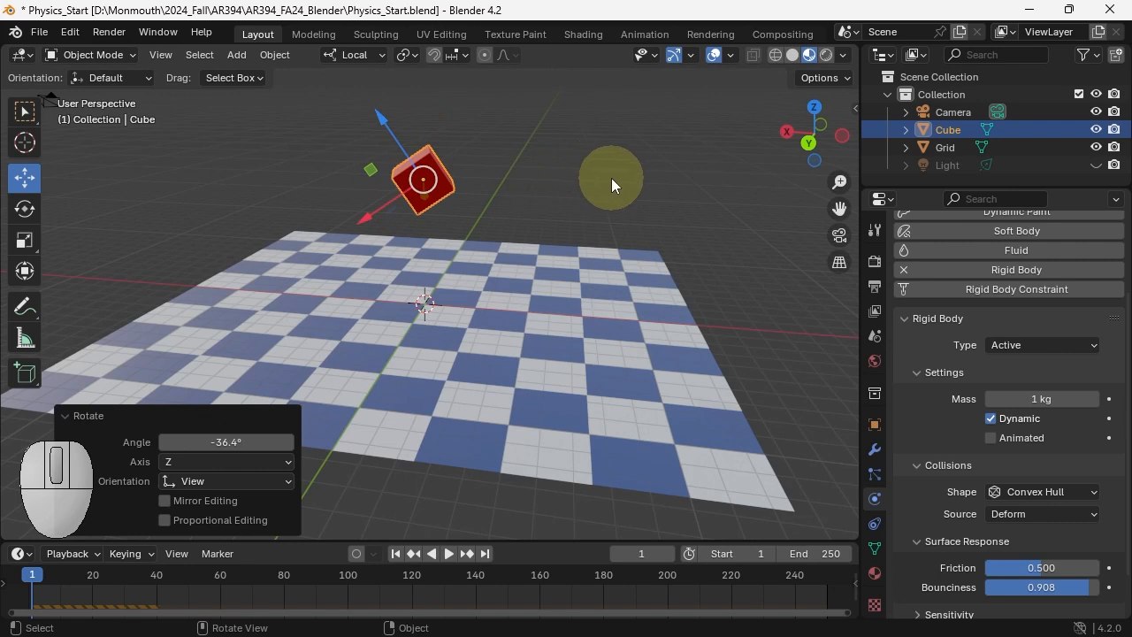
# - Play the simulation with the rotated cube and return to frame 1
pyautogui.press('space')
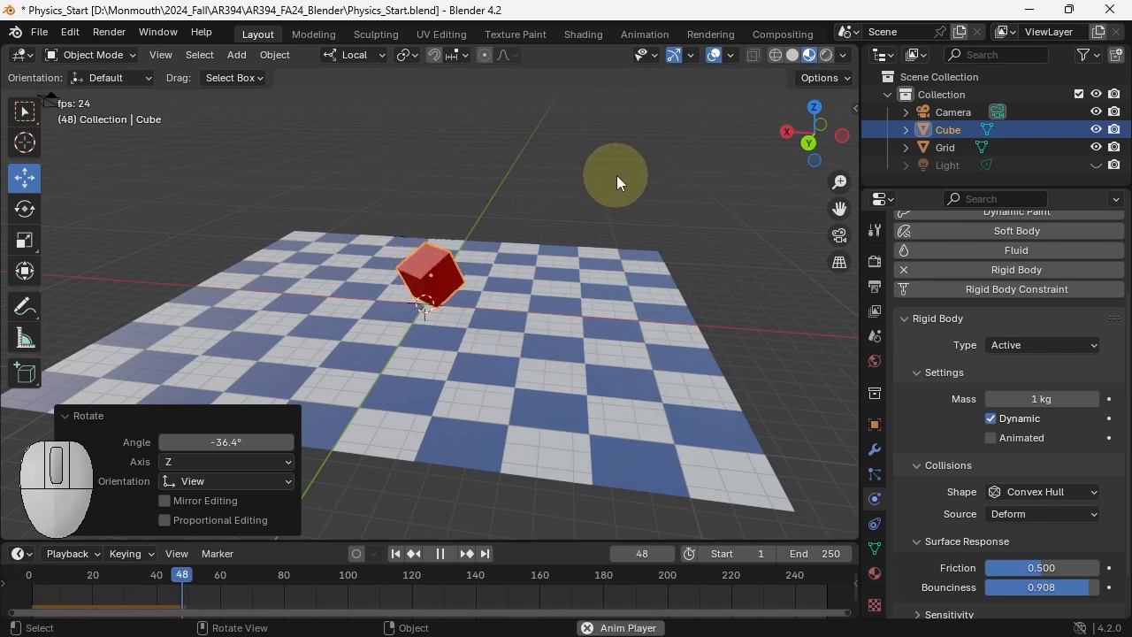
pyautogui.press('space')
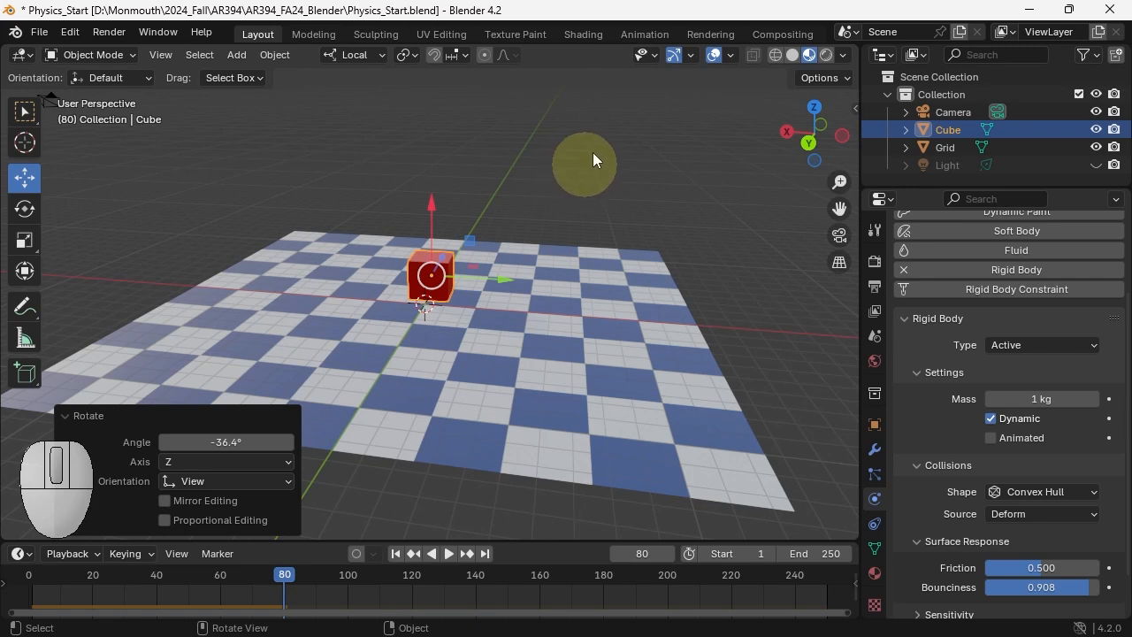
pyautogui.hotkey('shift', 'Left')
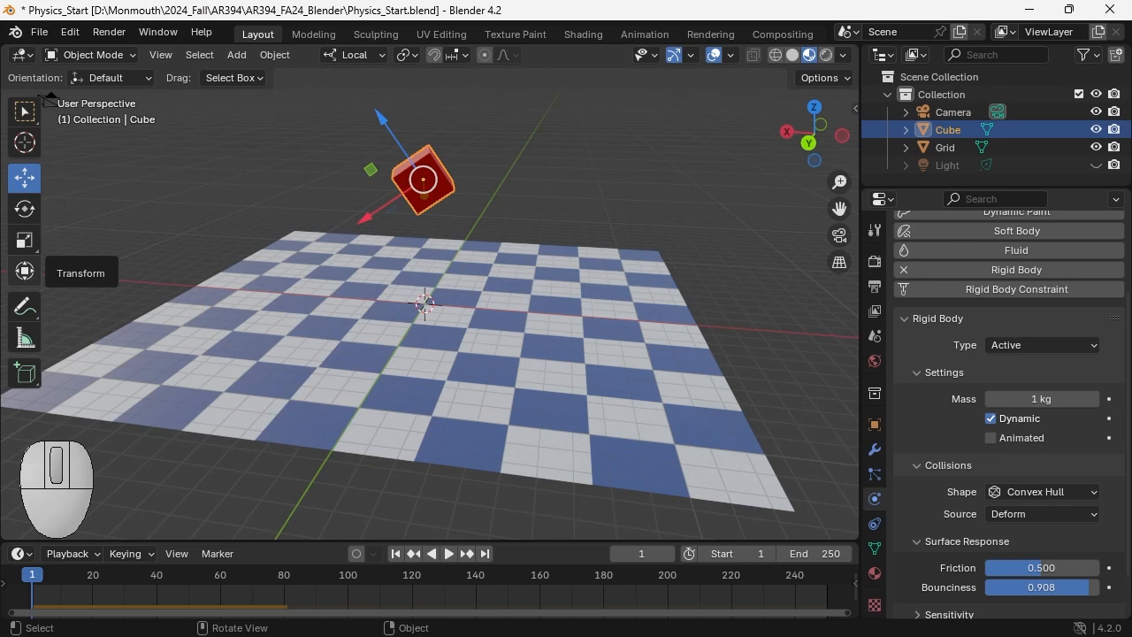
# - Add a monkey mesh and place it above the grid beside the cube, moving it about 5.48 m along its local X axis
pyautogui.click(236, 54)
pyautogui.moveTo(299, 184)
pyautogui.moveTo(299, 69)
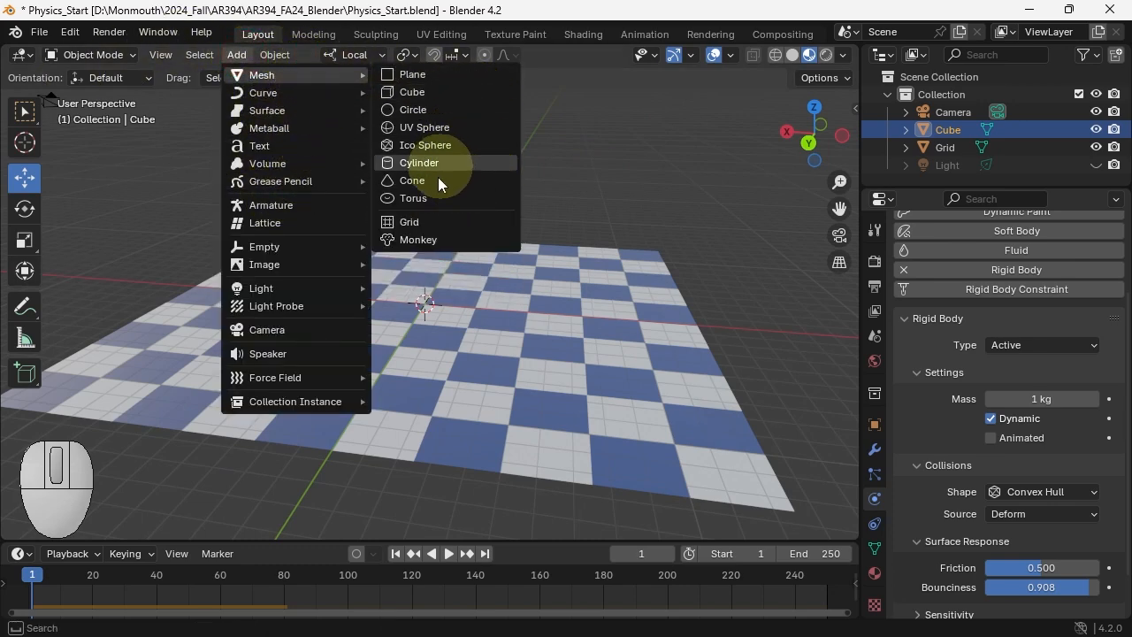
pyautogui.click(419, 240)
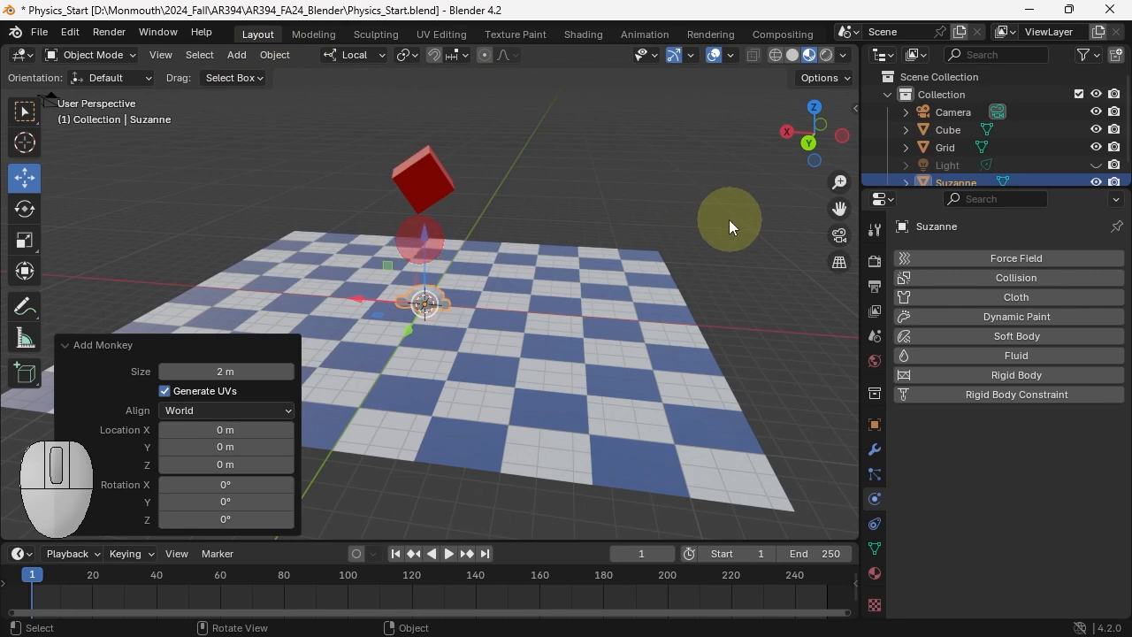
pyautogui.moveTo(425, 236); pyautogui.dragTo(246, 167)
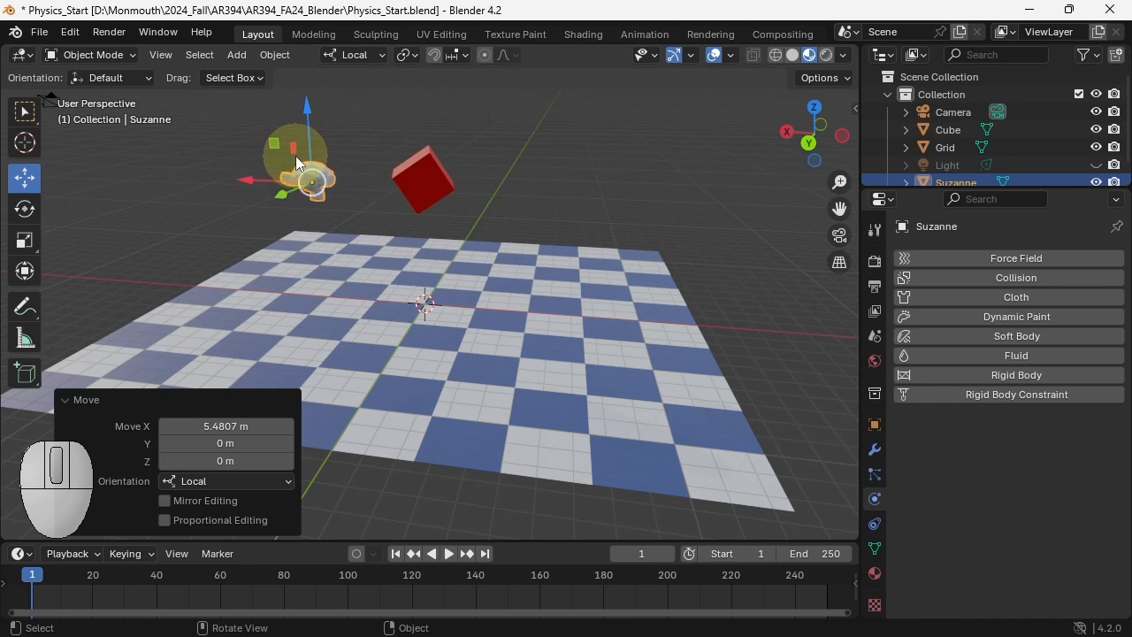
# - Rotate the monkey about -144° around its local Z axis
pyautogui.press('r')
pyautogui.press('z')
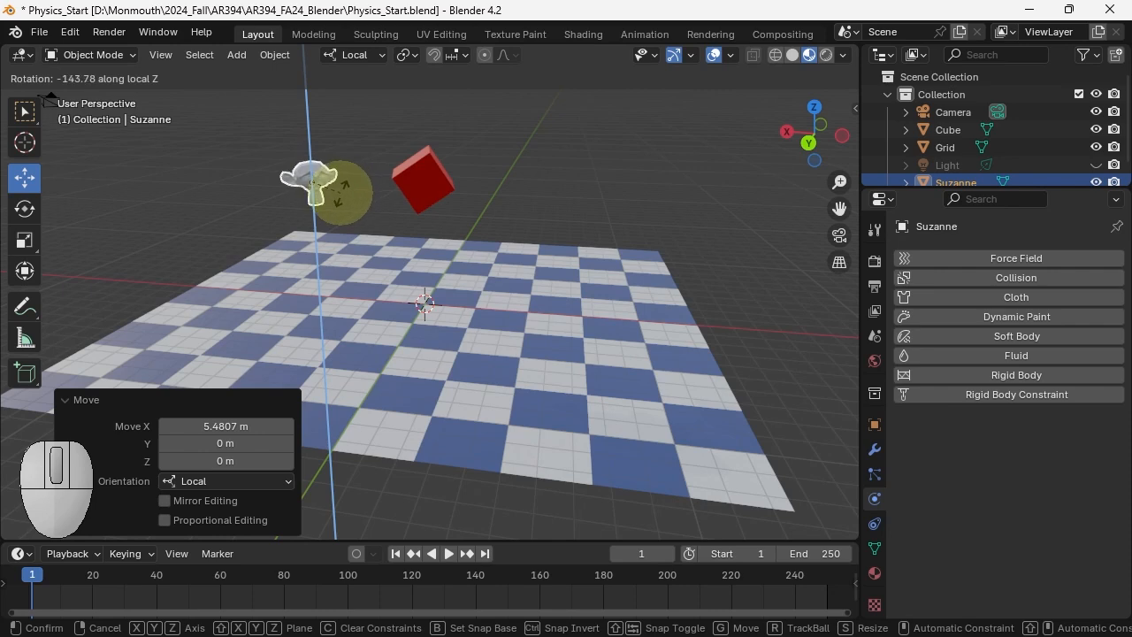
pyautogui.click(338, 191)
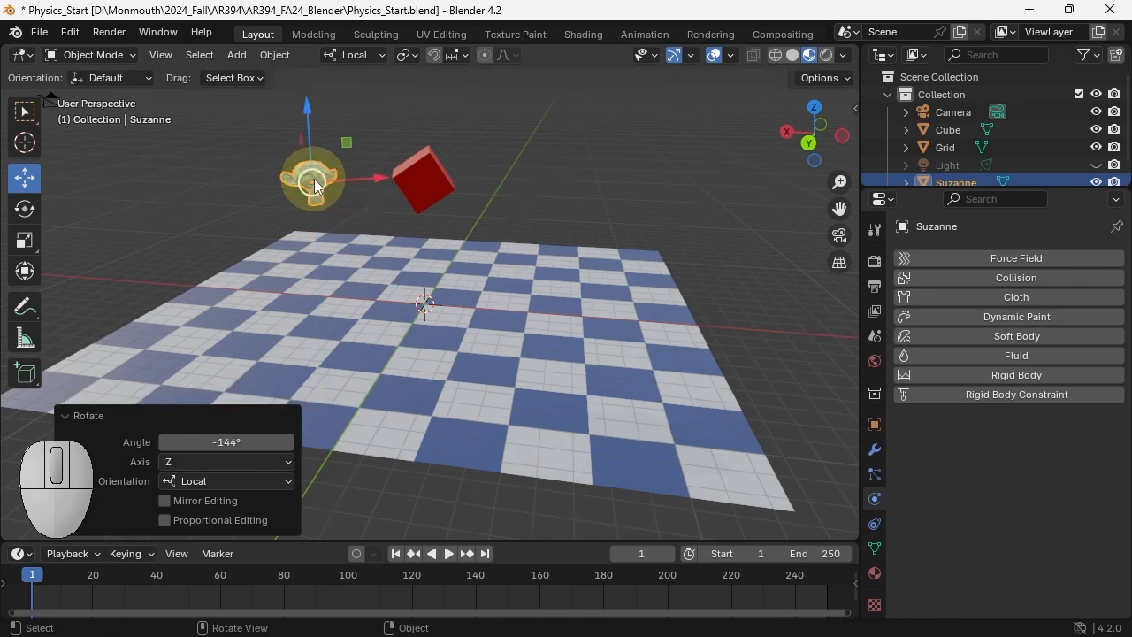
# - Scale the monkey up to more than twice its size and raise it about 1.03 m along its local Z axis
pyautogui.press('s')
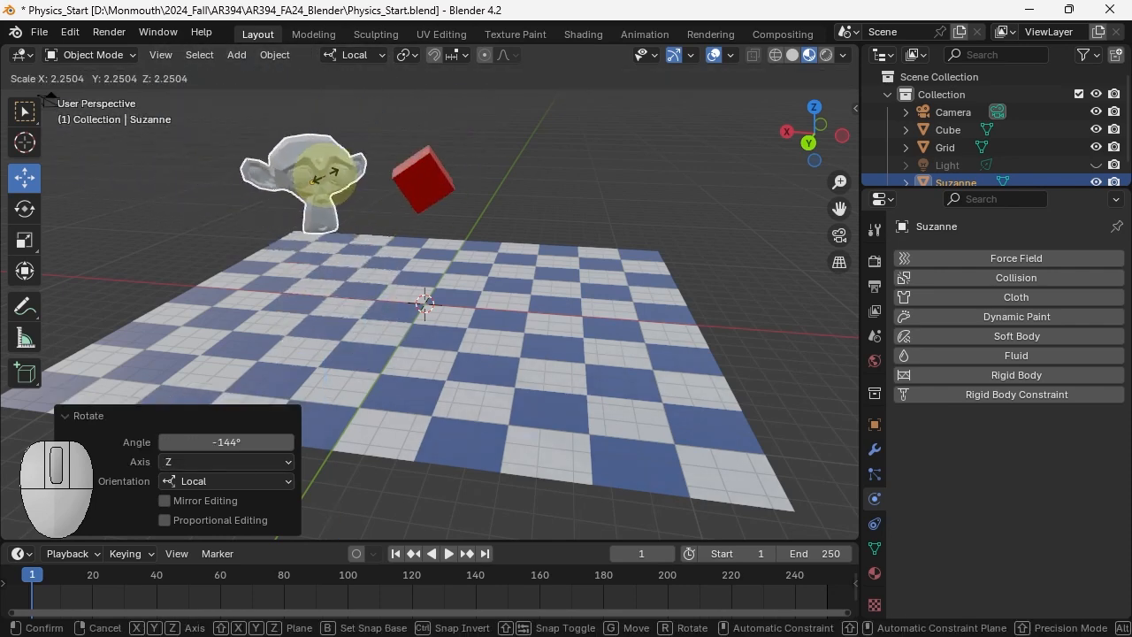
pyautogui.click(323, 176)
pyautogui.moveTo(317, 108); pyautogui.dragTo(389, 97)
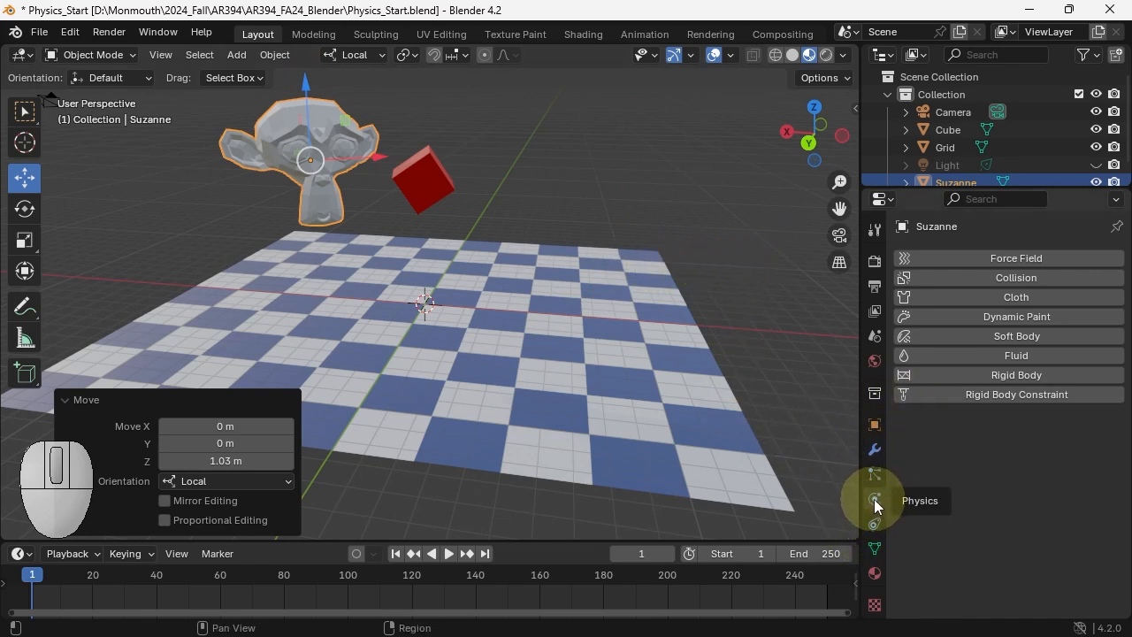
# - Make the monkey an active rigid body and play the simulation
pyautogui.click(1018, 374)
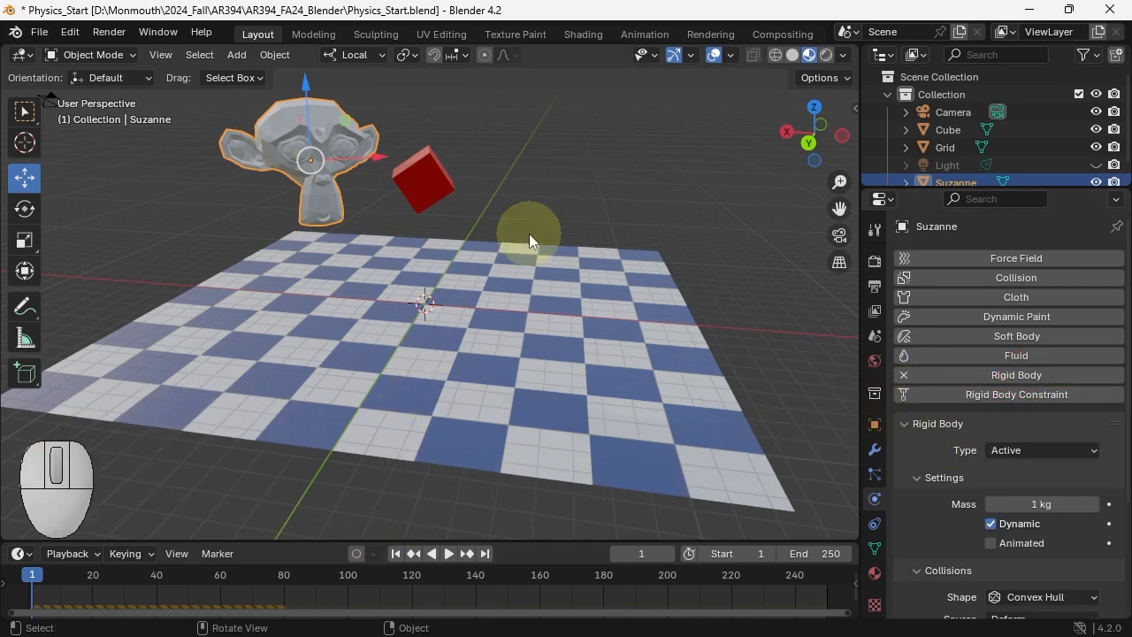
pyautogui.press('space')
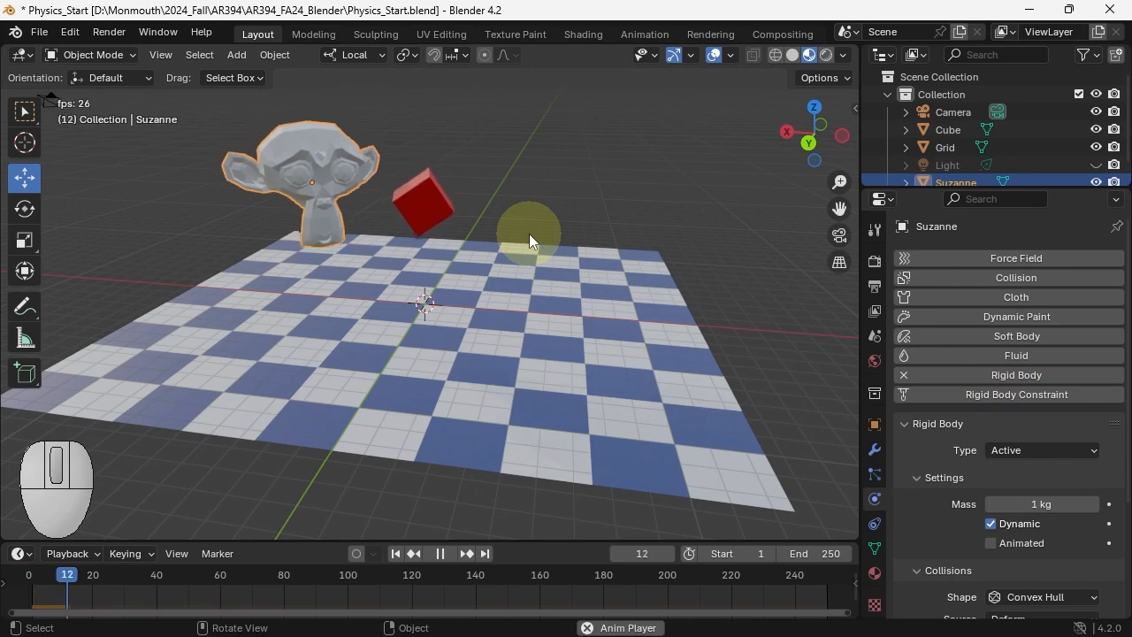
pyautogui.press('space')
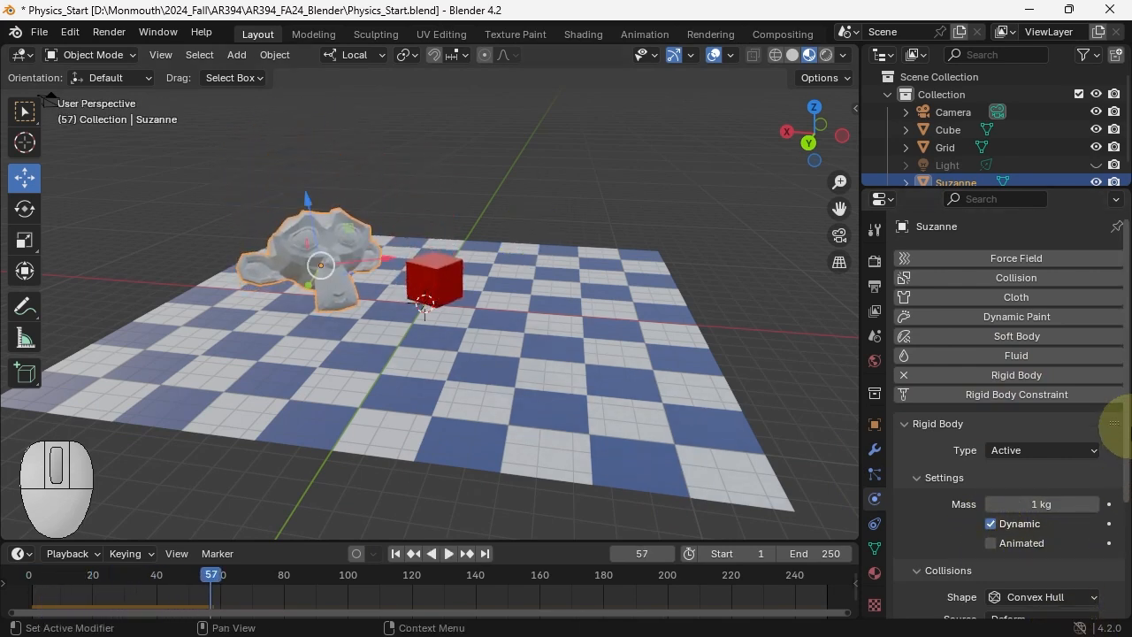
# - Set the monkey's rigid body bounciness to 1.000 and replay the simulation from frame 1
pyautogui.moveTo(1128, 442); pyautogui.dragTo(1116, 501)
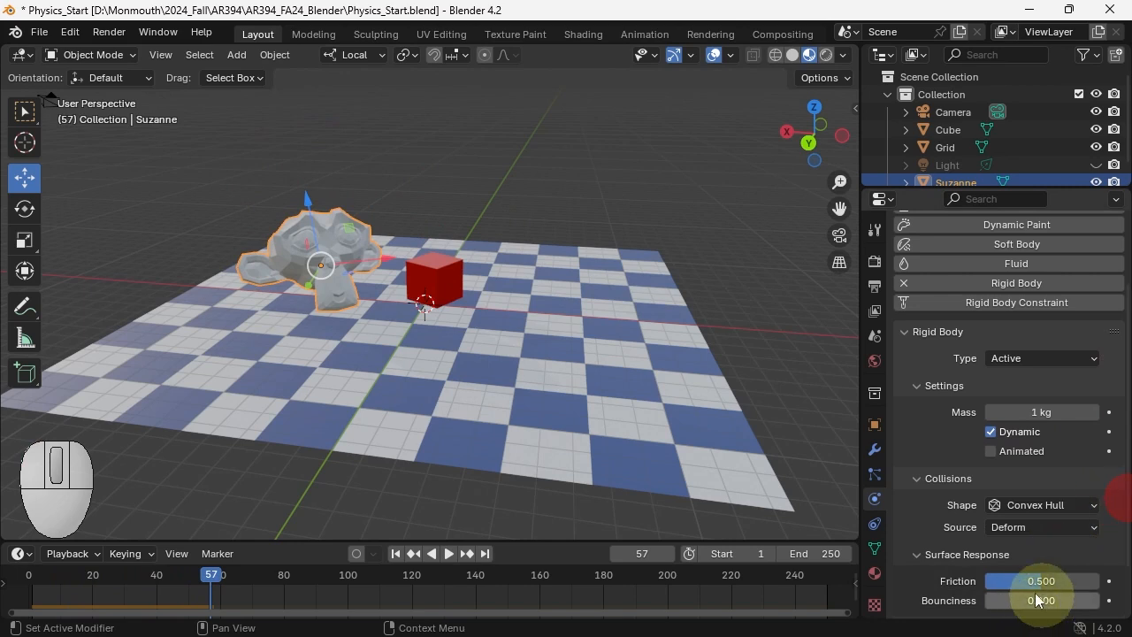
pyautogui.moveTo(1005, 612); pyautogui.dragTo(1090, 607)
pyautogui.click(1087, 605)
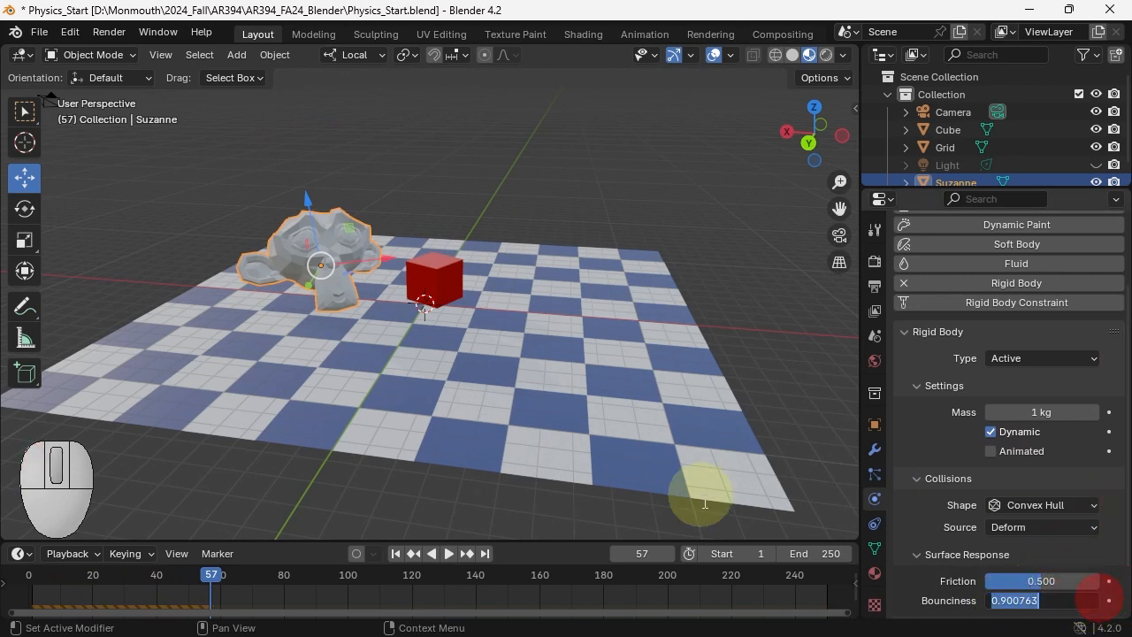
pyautogui.press('Return')
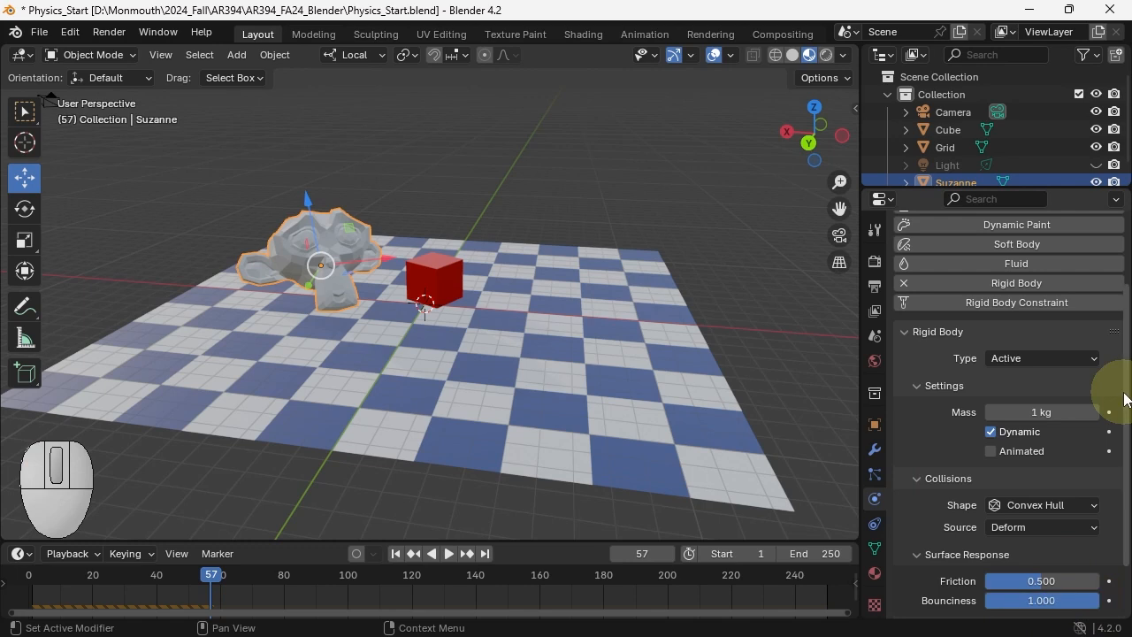
pyautogui.hotkey('shift', 'Left')
pyautogui.press('space')
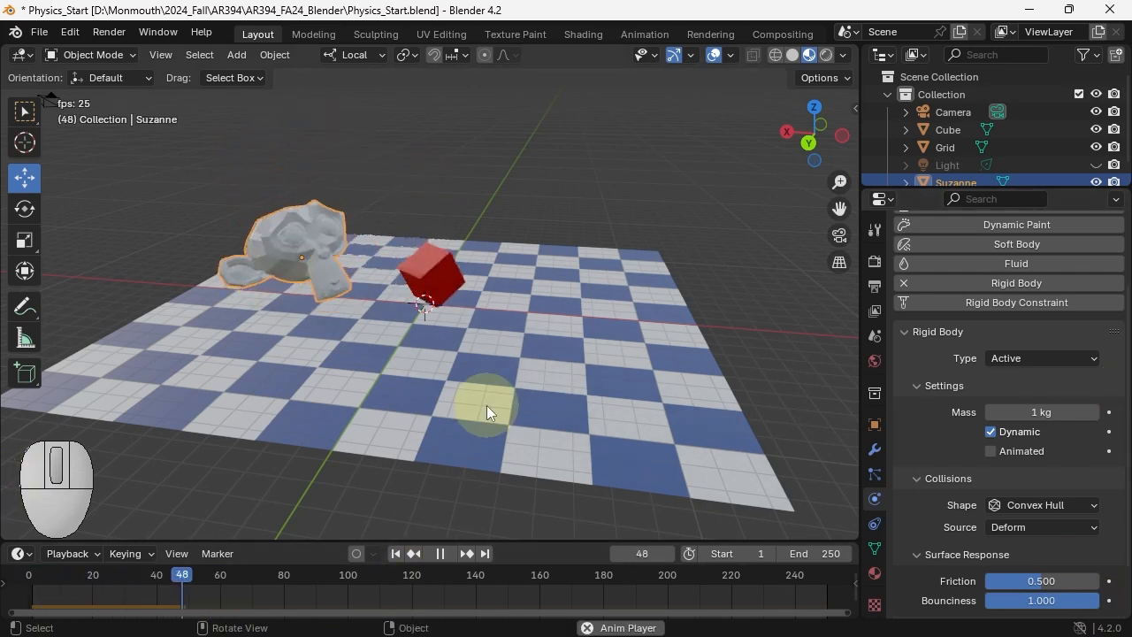
pyautogui.press('space')
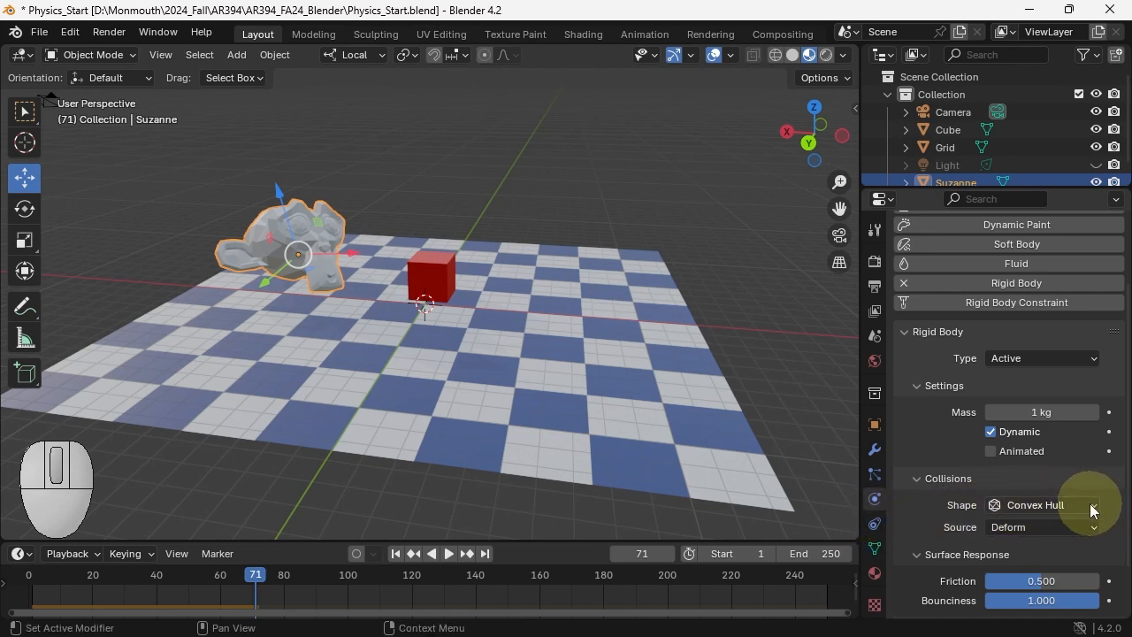
pyautogui.hotkey('shift', 'Left')
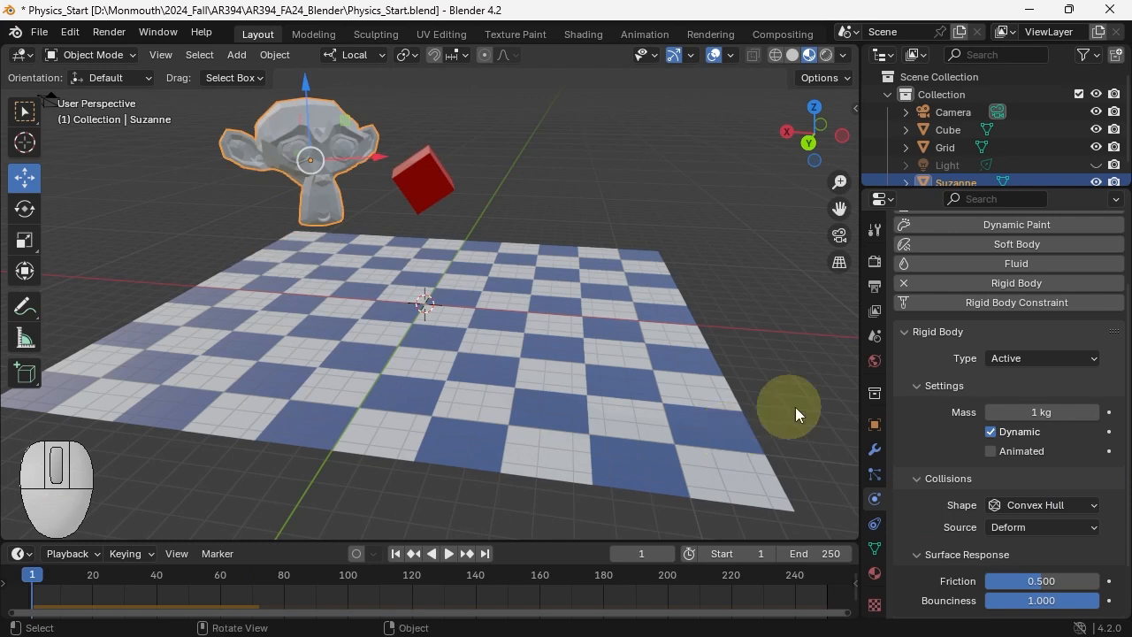
# - Set the monkey's rigid body collision shape to Box, play the simulation and return to frame 1
pyautogui.click(1093, 505)
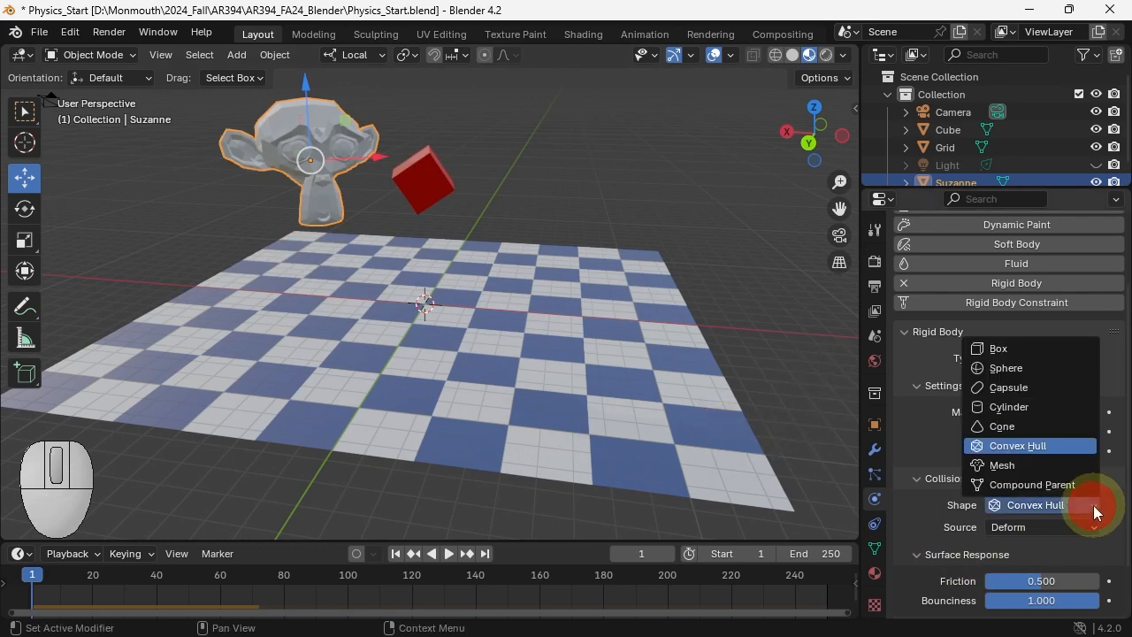
pyautogui.click(1010, 349)
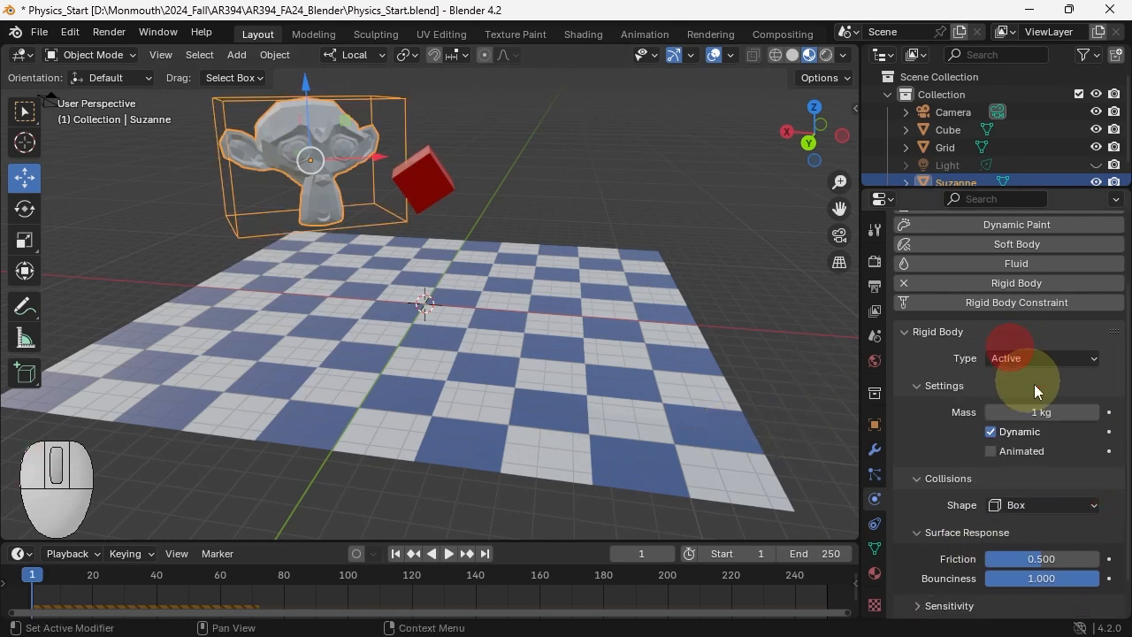
pyautogui.press('space')
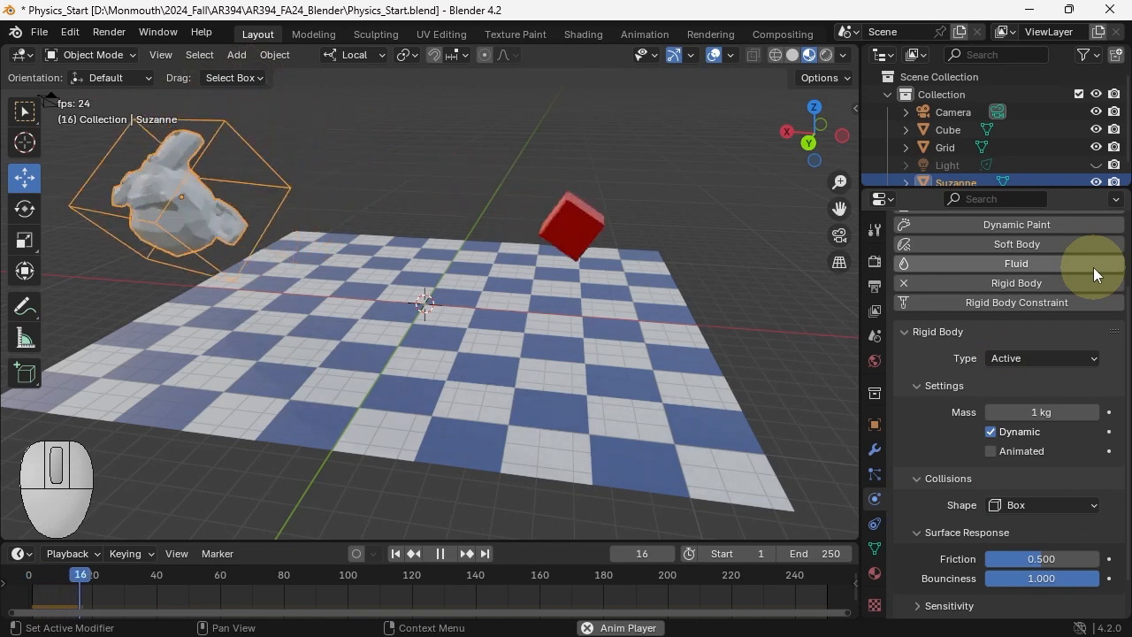
pyautogui.hotkey('shift', 'Left')
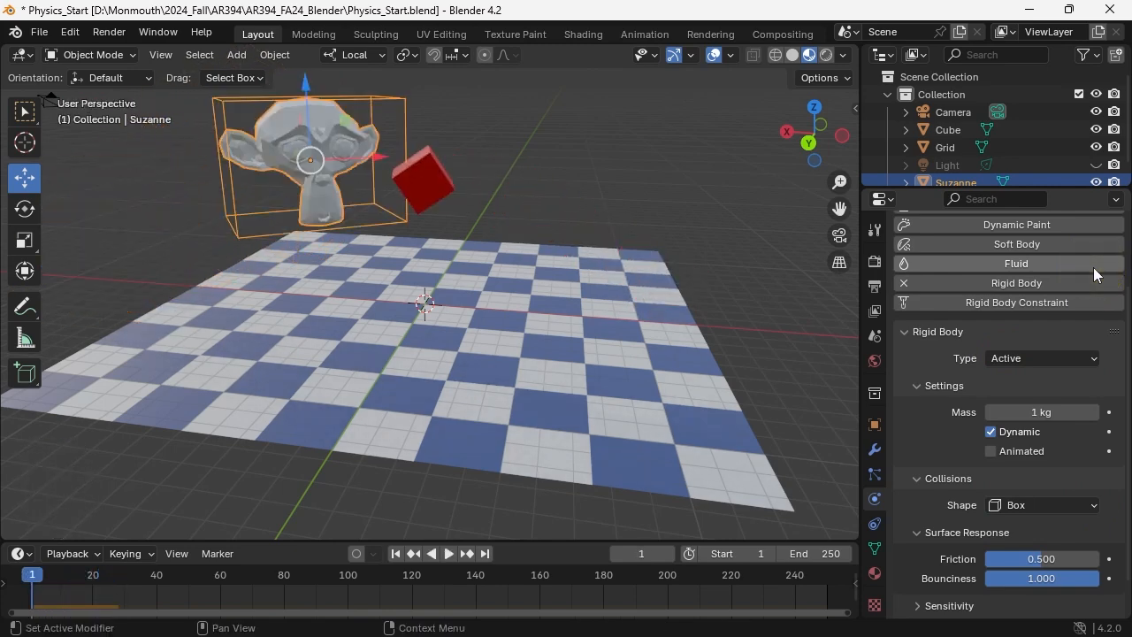
# - Move the monkey about -2.24 m along its local X axis, away from the cube, and play the simulation
pyautogui.keyDown('alt'); pyautogui.middleClick(211, 324); pyautogui.keyUp('alt')
pyautogui.keyDown('alt'); pyautogui.moveTo(212, 324); pyautogui.dragTo(383, 235, button='middle'); pyautogui.keyUp('alt')
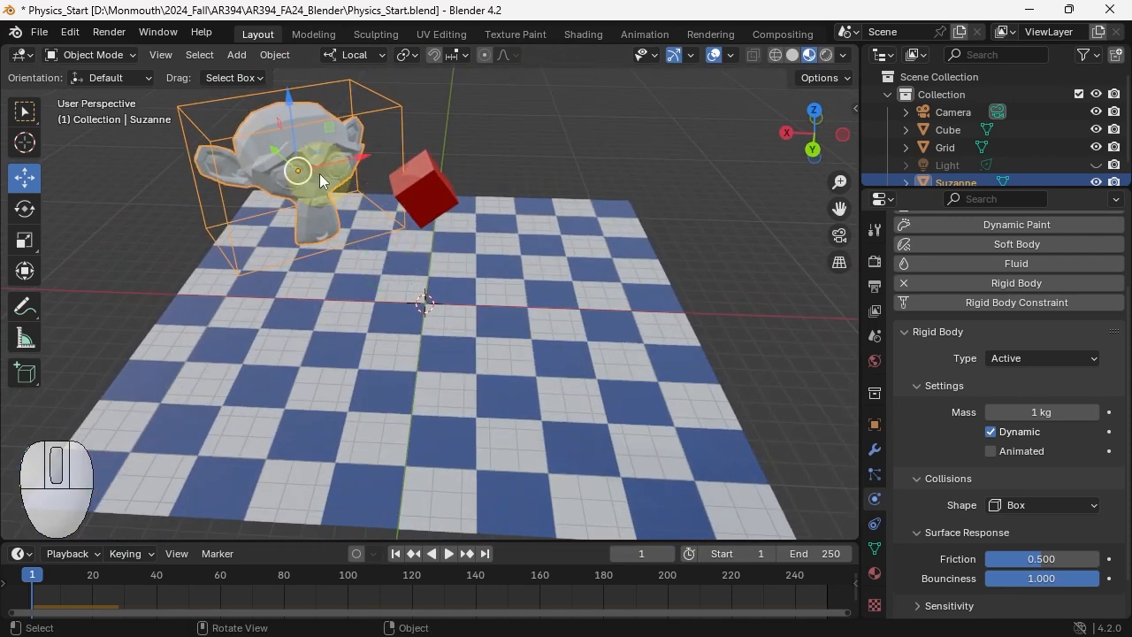
pyautogui.moveTo(354, 150); pyautogui.dragTo(298, 163)
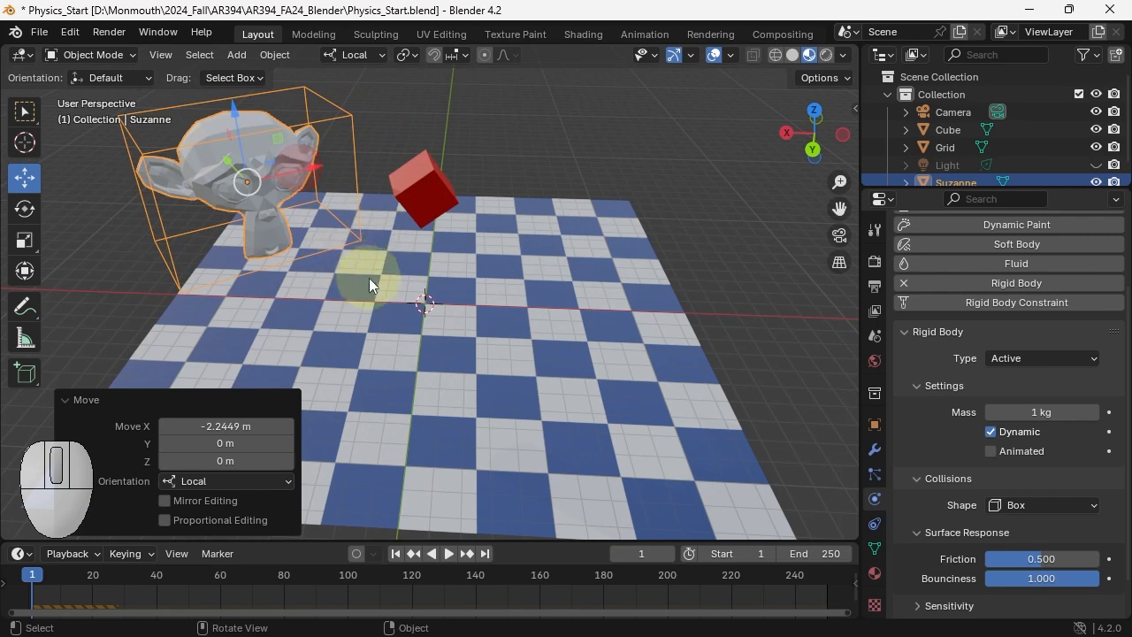
pyautogui.moveTo(356, 306); pyautogui.dragTo(322, 282, button='middle')
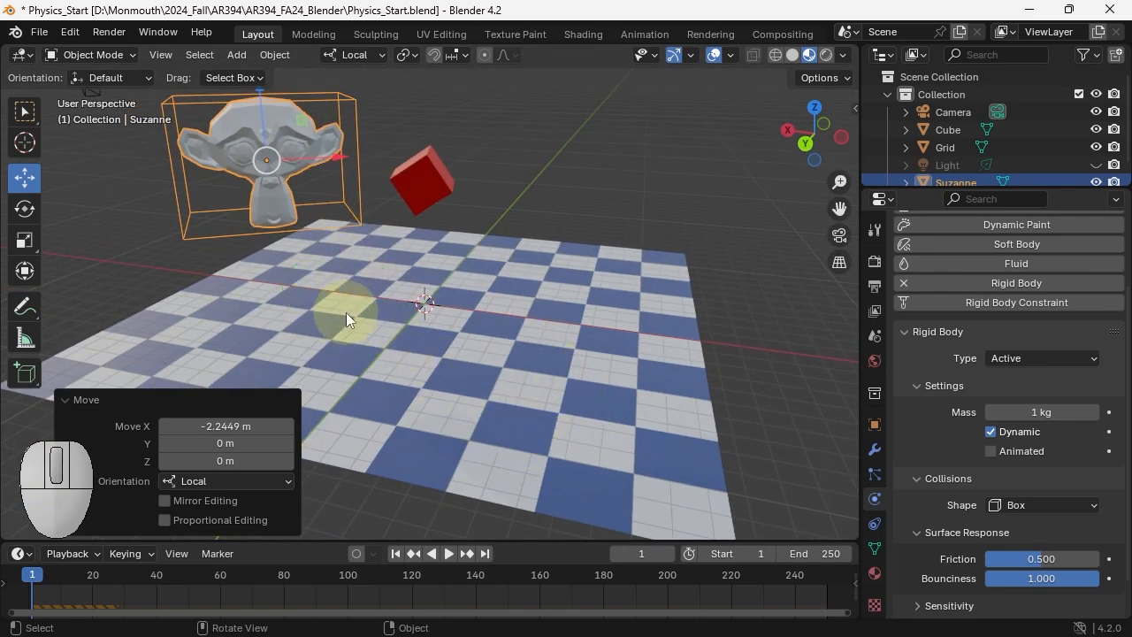
pyautogui.click(65, 401)
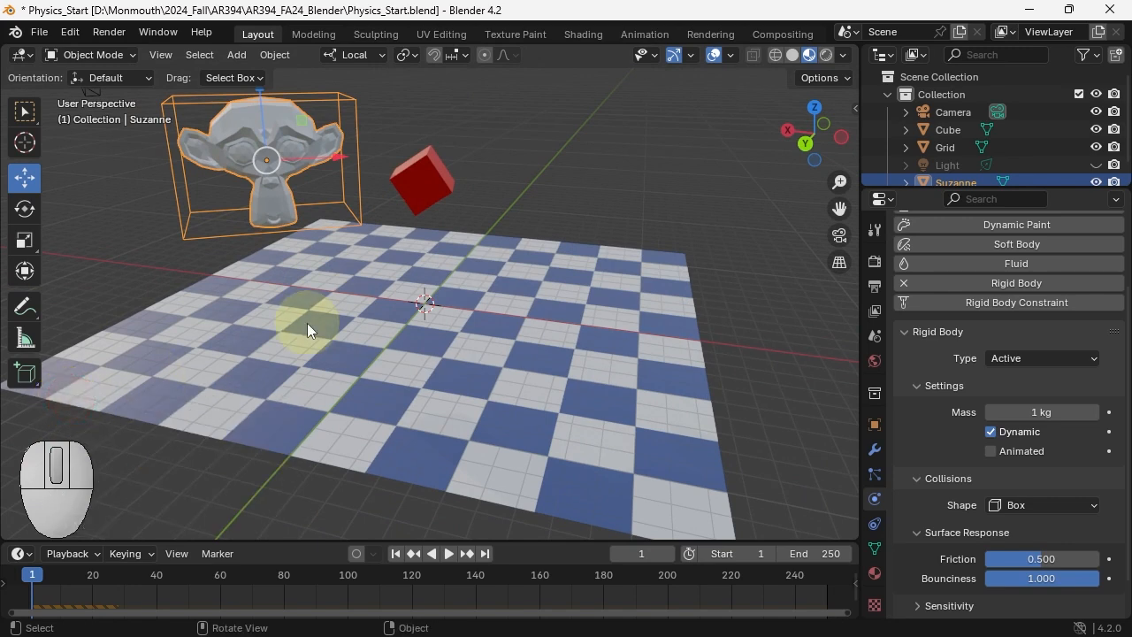
pyautogui.press('space')
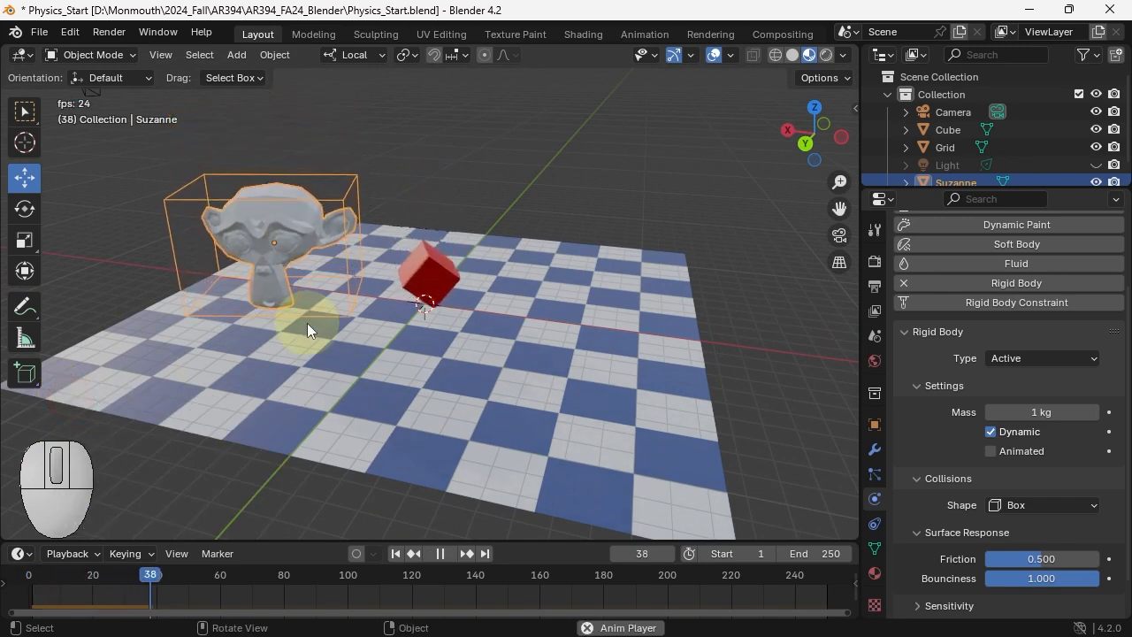
pyautogui.press('space')
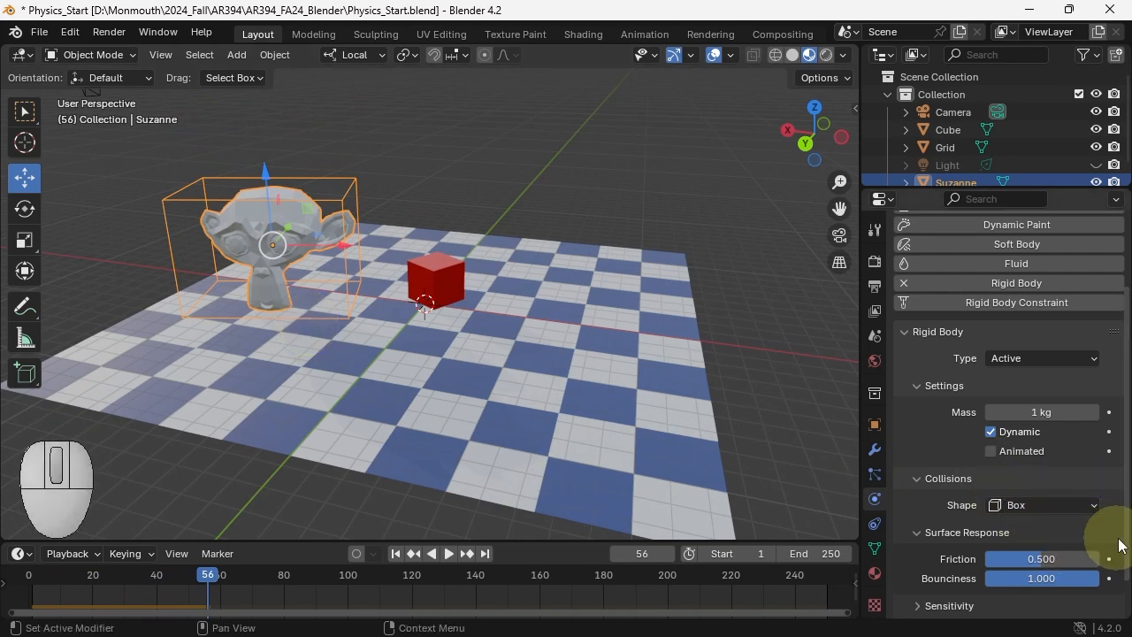
# - Set the monkey's collision shape to Mesh, replay the simulation from frame 1 and return to that frame
pyautogui.click(1088, 505)
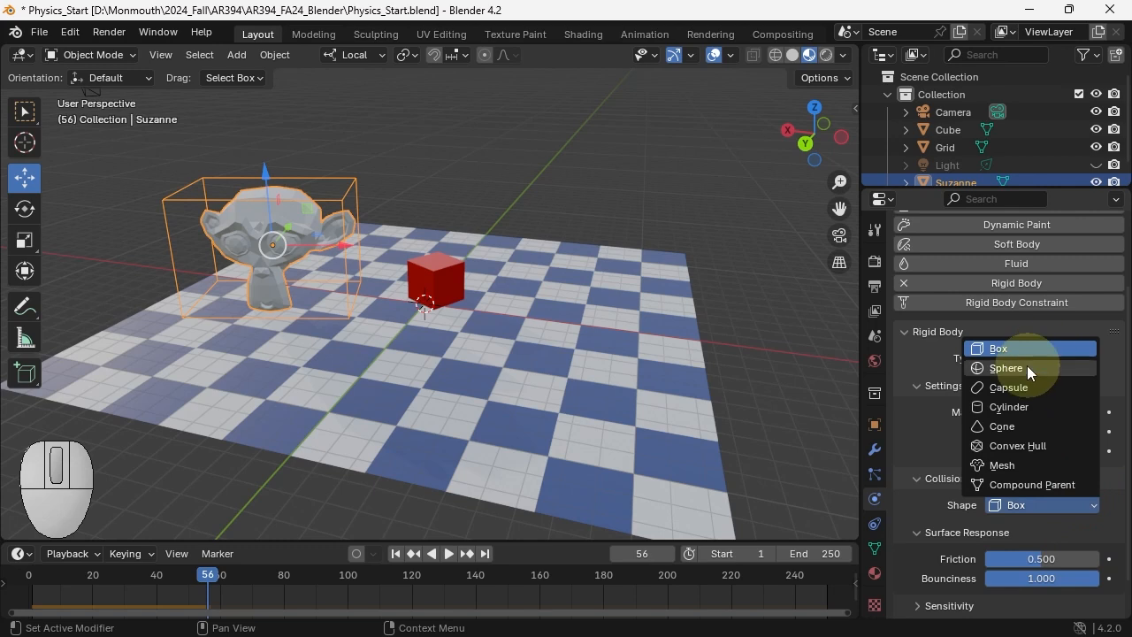
pyautogui.click(1009, 466)
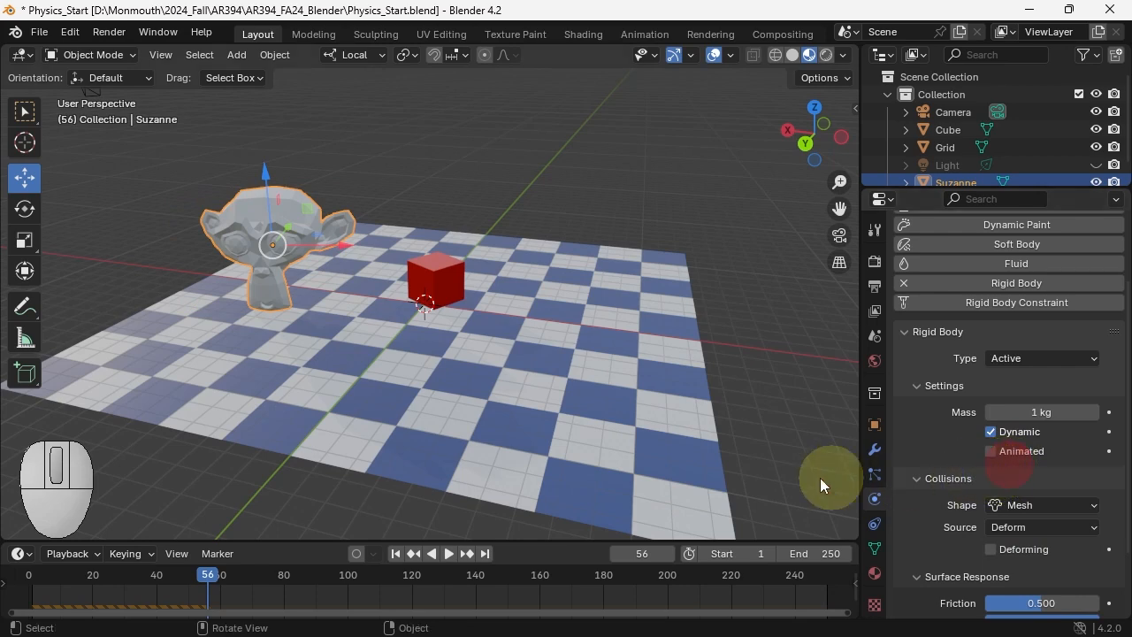
pyautogui.hotkey('shift', 'Left')
pyautogui.press('space')
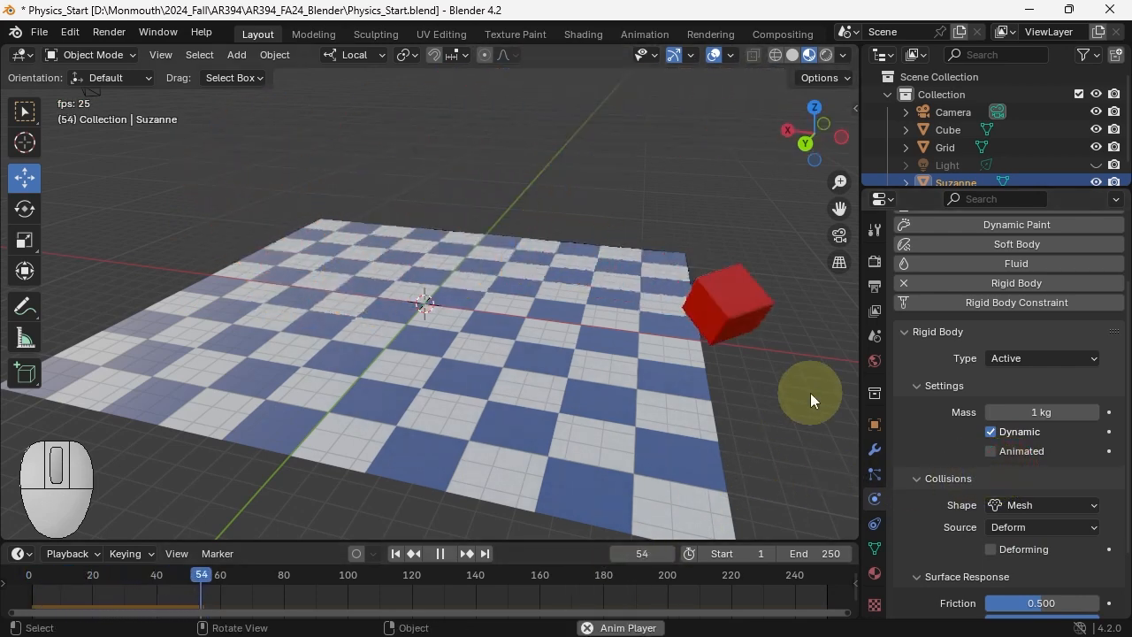
pyautogui.press('space')
pyautogui.hotkey('shift', 'Left')
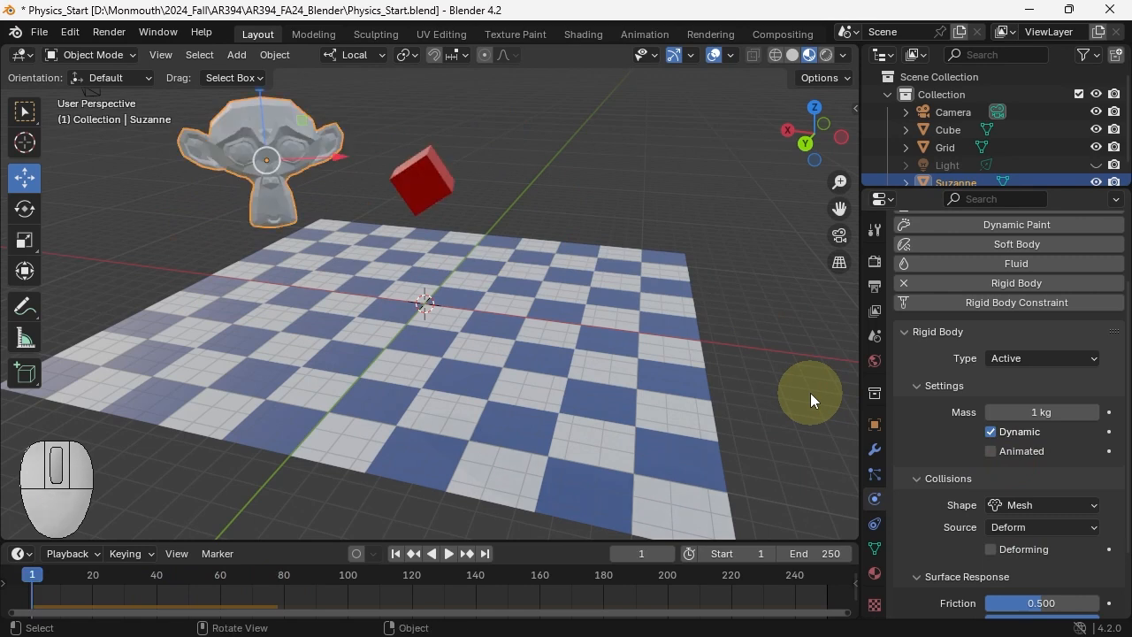
# - Set the monkey's collision shape to Convex Hull and select the cube
pyautogui.click(1083, 508)
pyautogui.click(1046, 509)
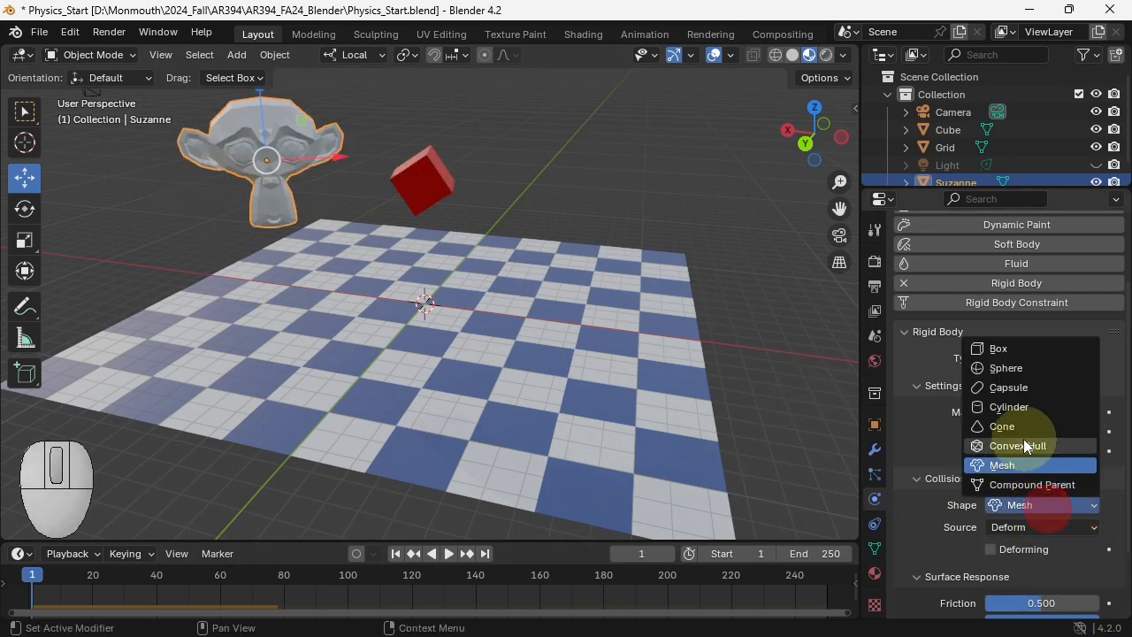
pyautogui.click(1013, 444)
pyautogui.click(410, 186)
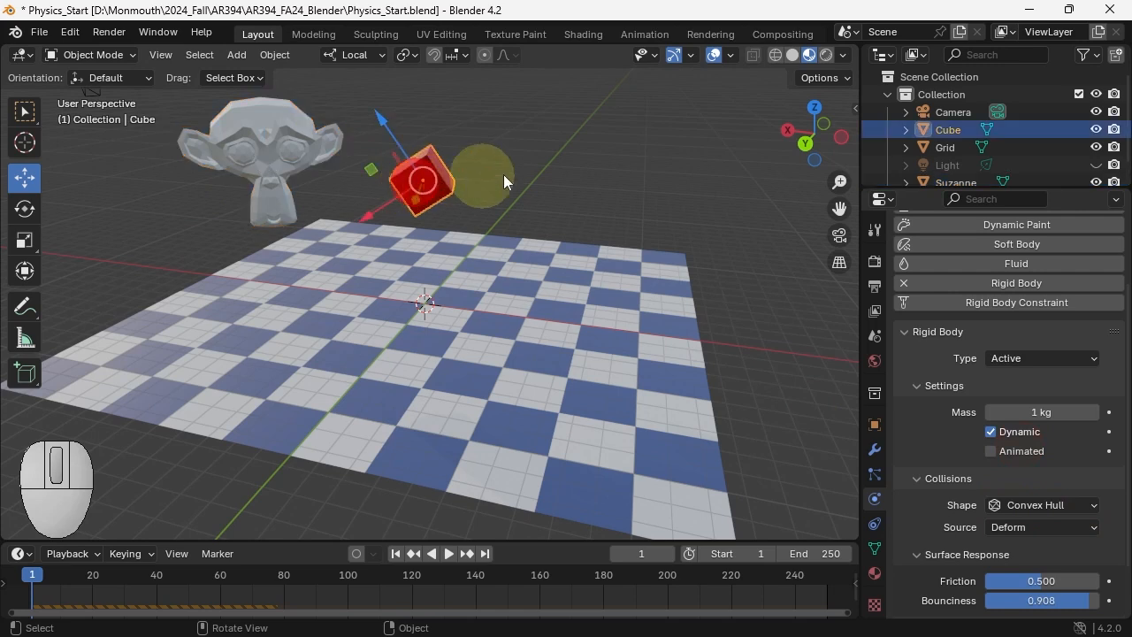
# - Set the cube's rigid body collision shape to Box, play the simulation and return to frame 1
pyautogui.click(1042, 504)
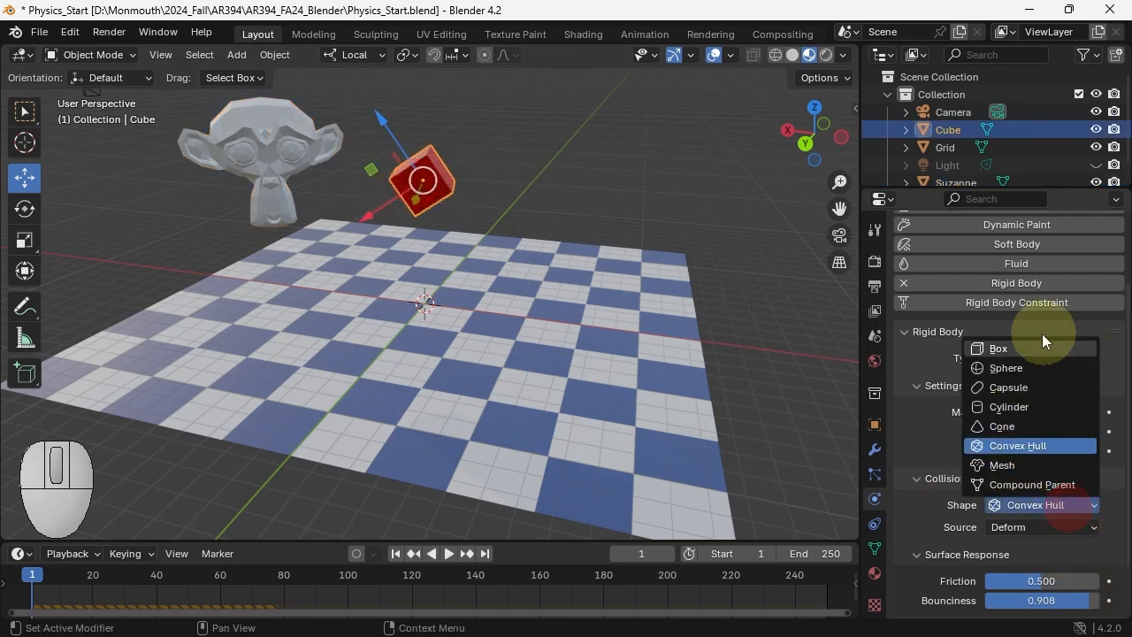
pyautogui.click(1024, 348)
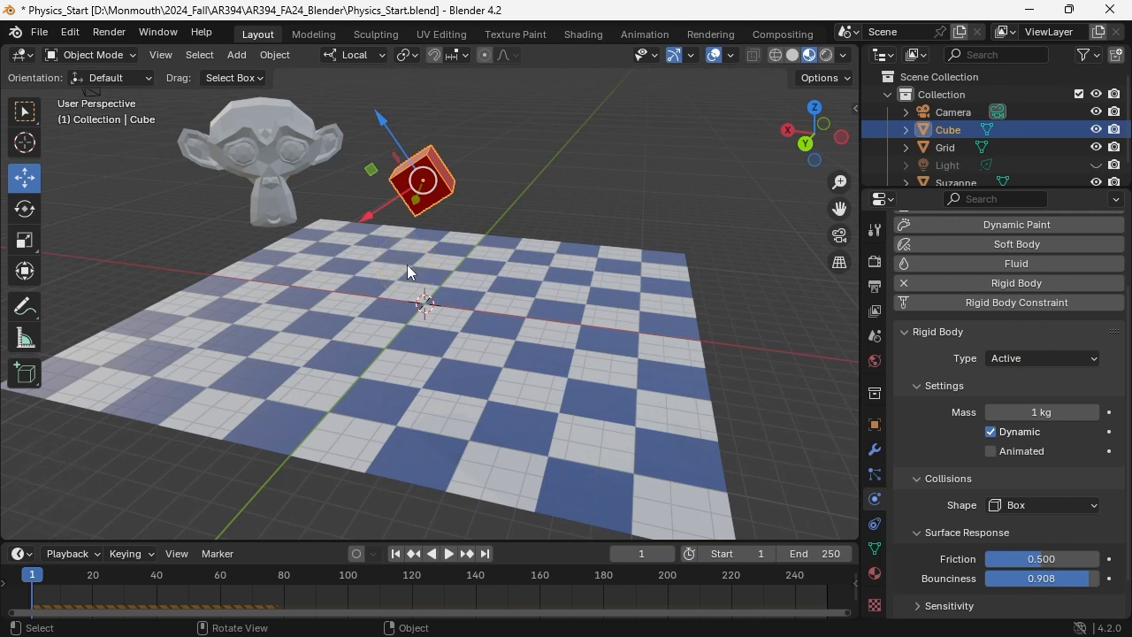
pyautogui.press('space')
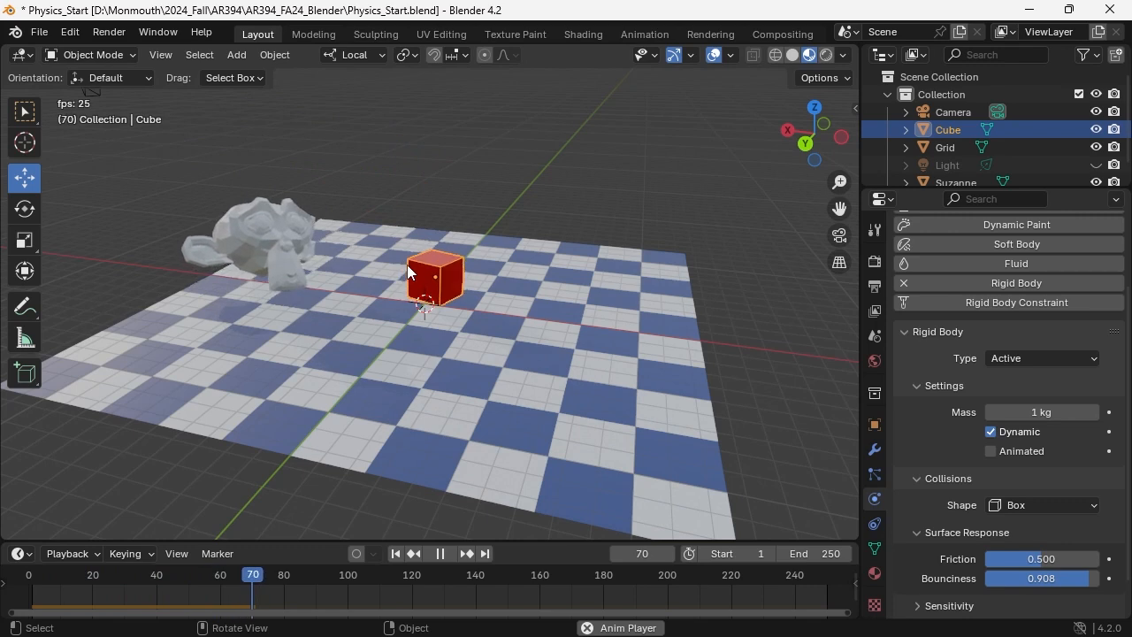
pyautogui.press('space')
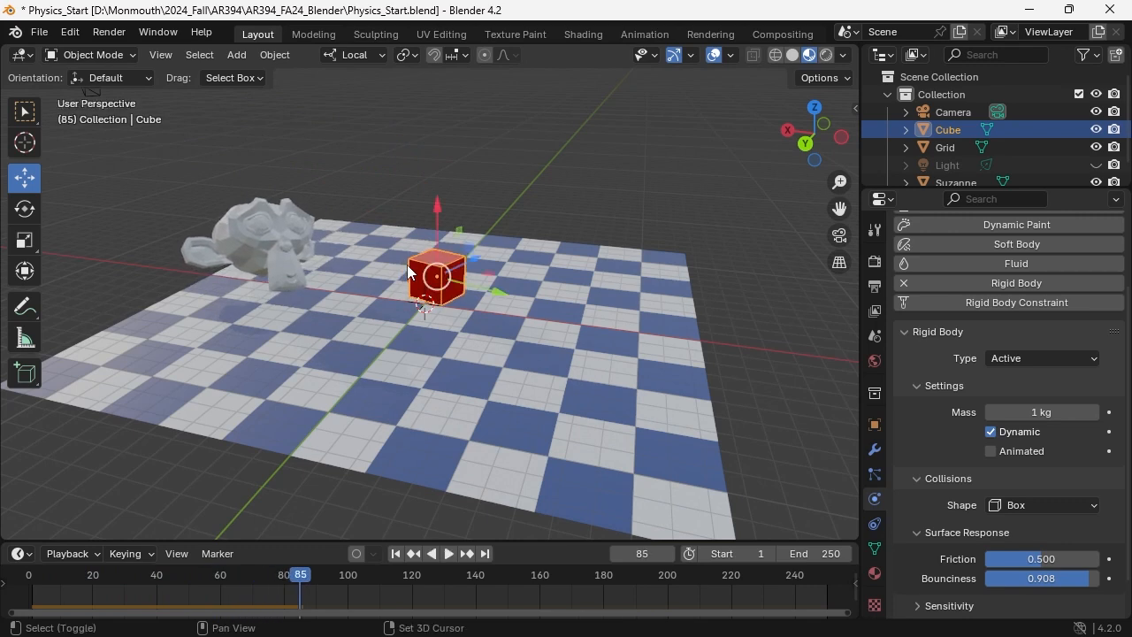
pyautogui.hotkey('shift', 'Left')
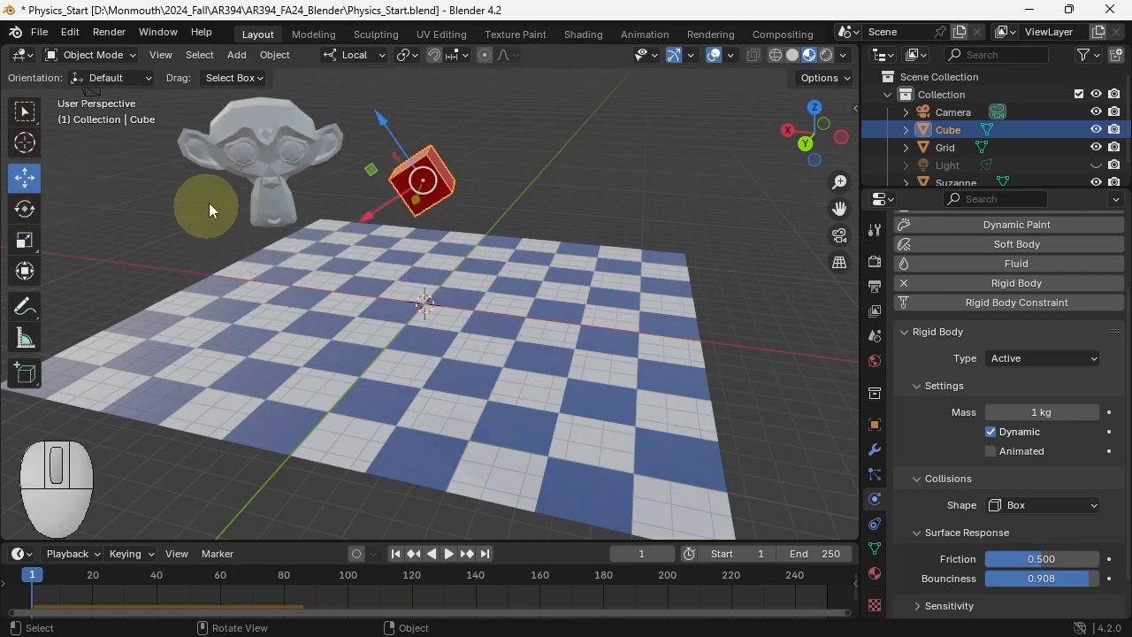
# - Duplicate the monkey, place the copy on the opposite side of the cube and play the simulation
pyautogui.click(267, 166)
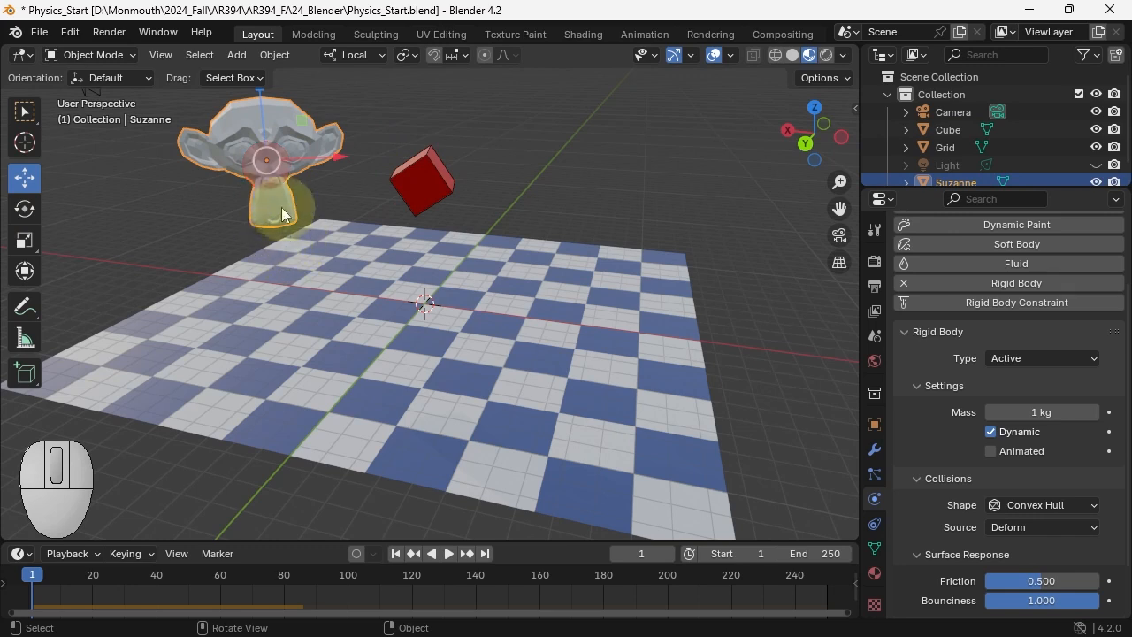
pyautogui.hotkey('shift', 'd')
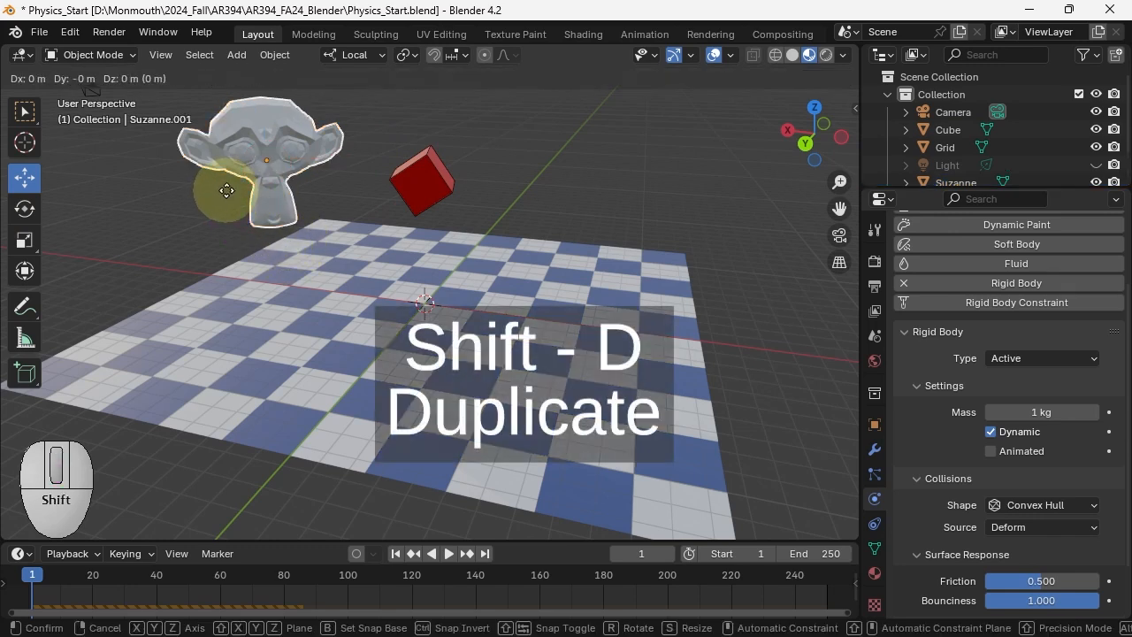
pyautogui.click(517, 181)
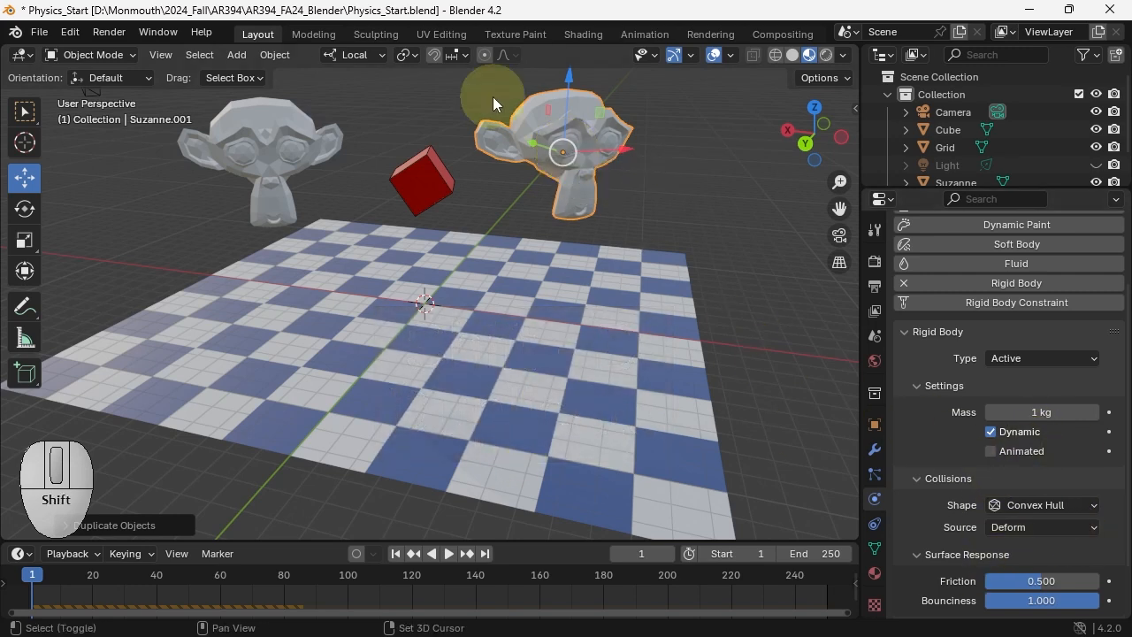
pyautogui.press('space')
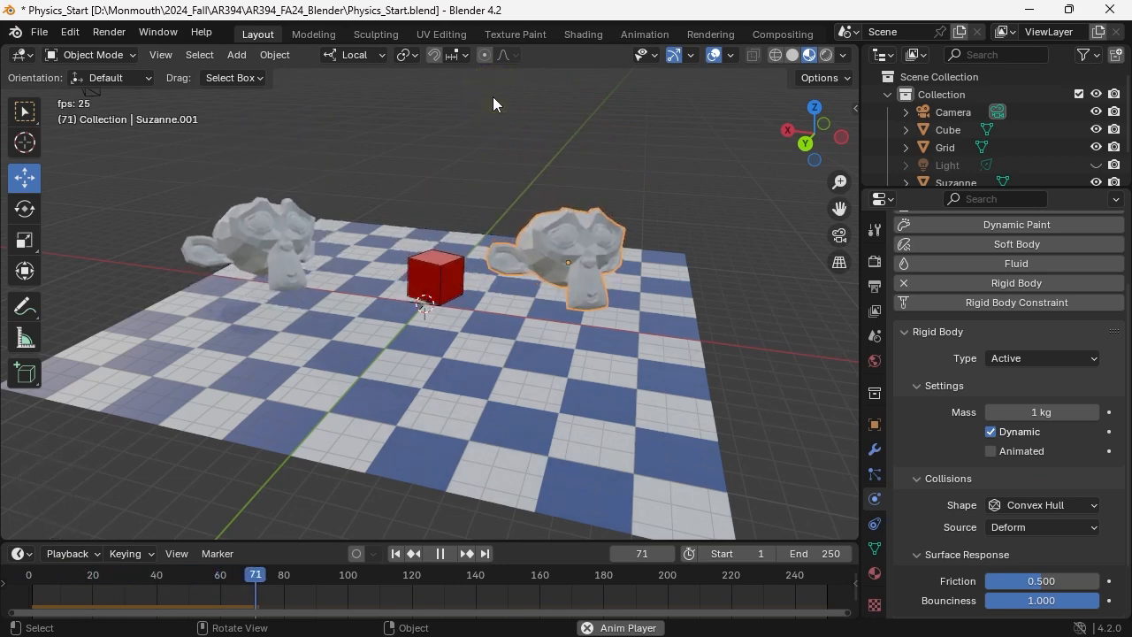
pyautogui.press('space')
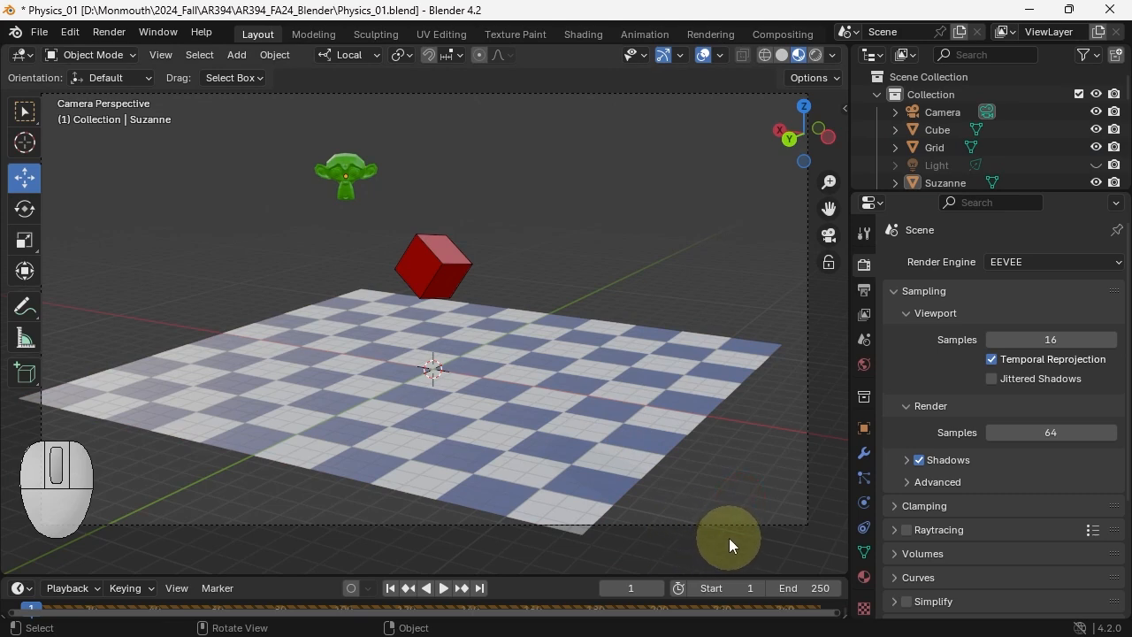
pyautogui.press('space')
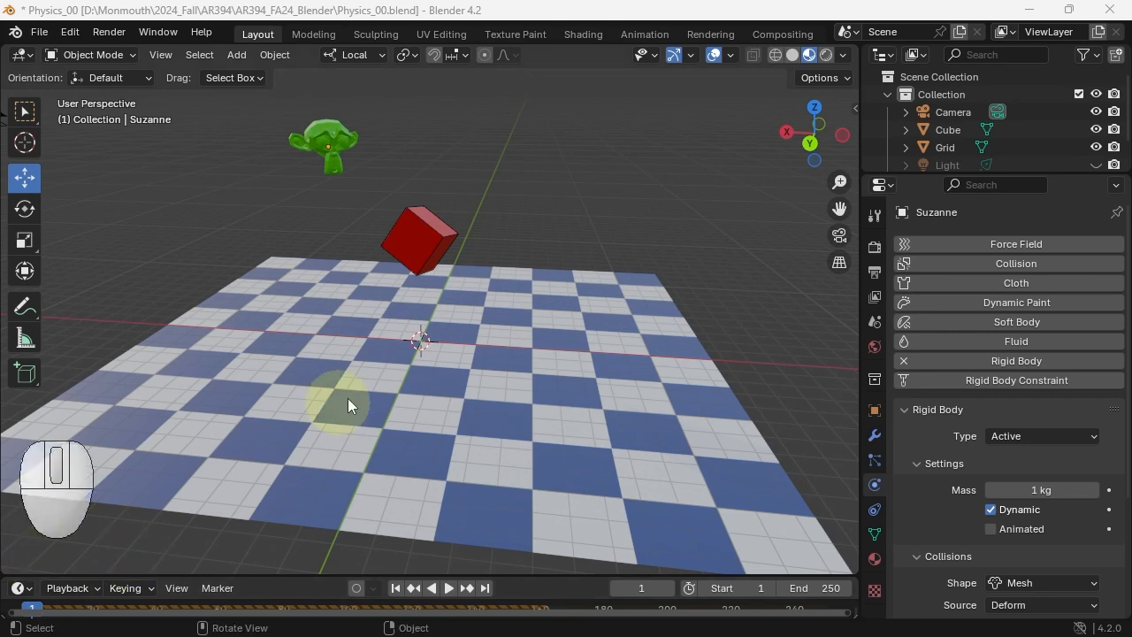
# - In Edit Mode, pull one corner vertex of the cube out by about -6.16, -1.34 and 0.93 m in X, Y and Z
pyautogui.click(435, 250)
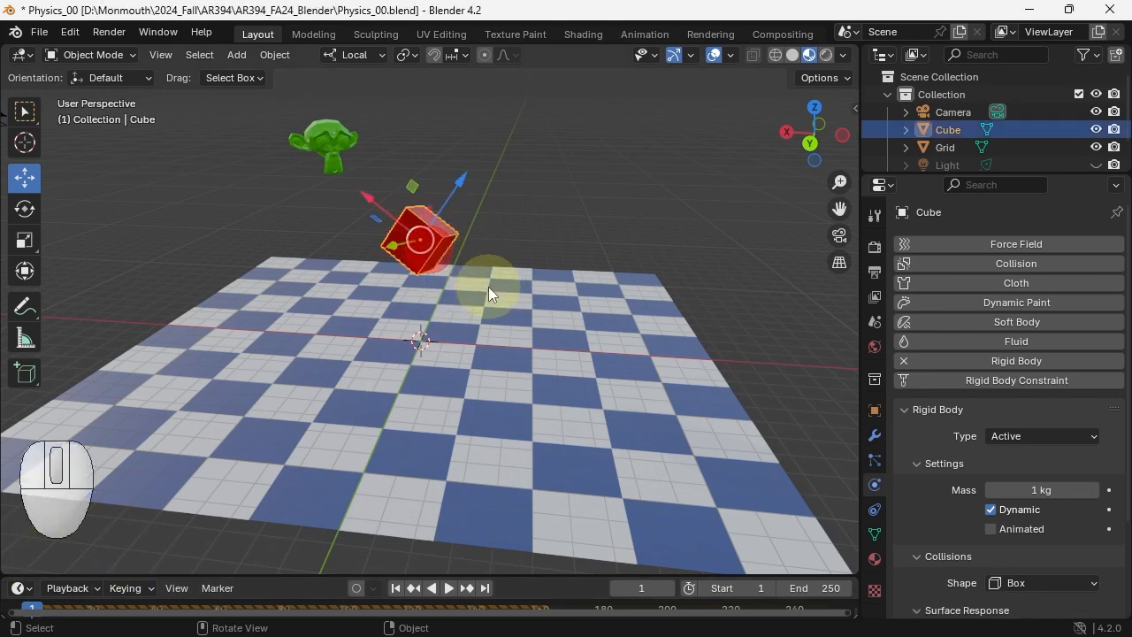
pyautogui.press('Tab')
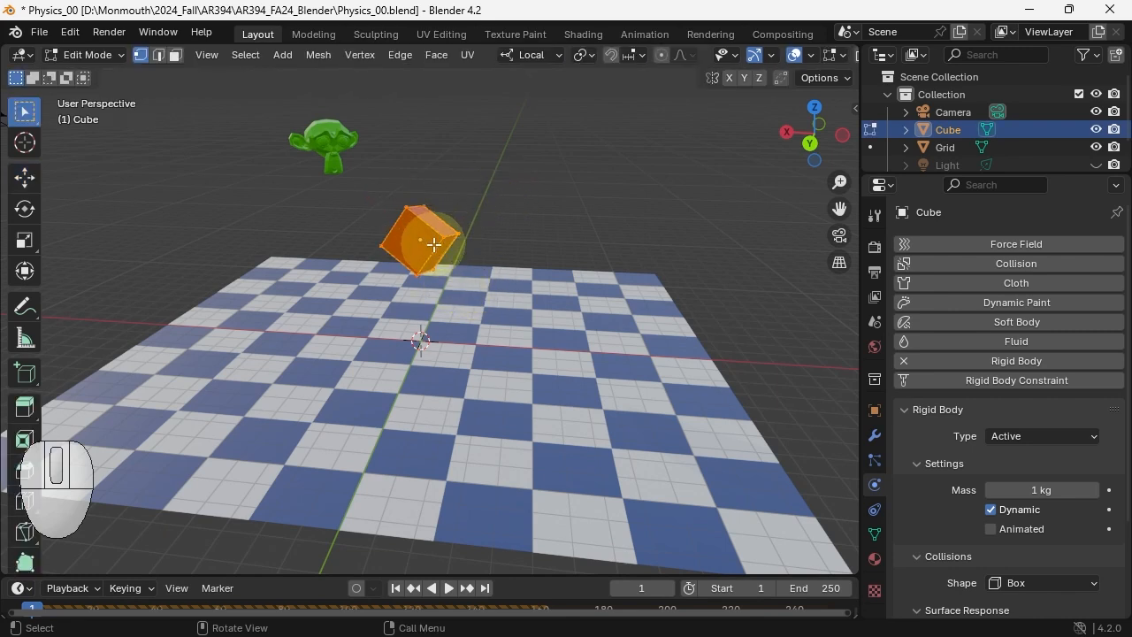
pyautogui.click(460, 233)
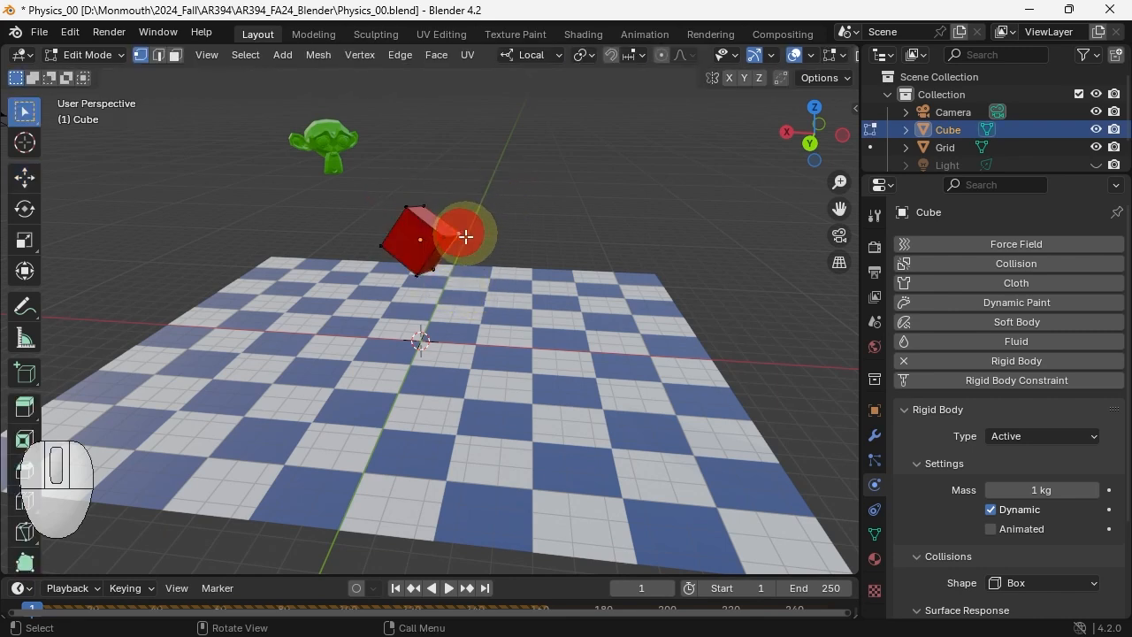
pyautogui.press('g')
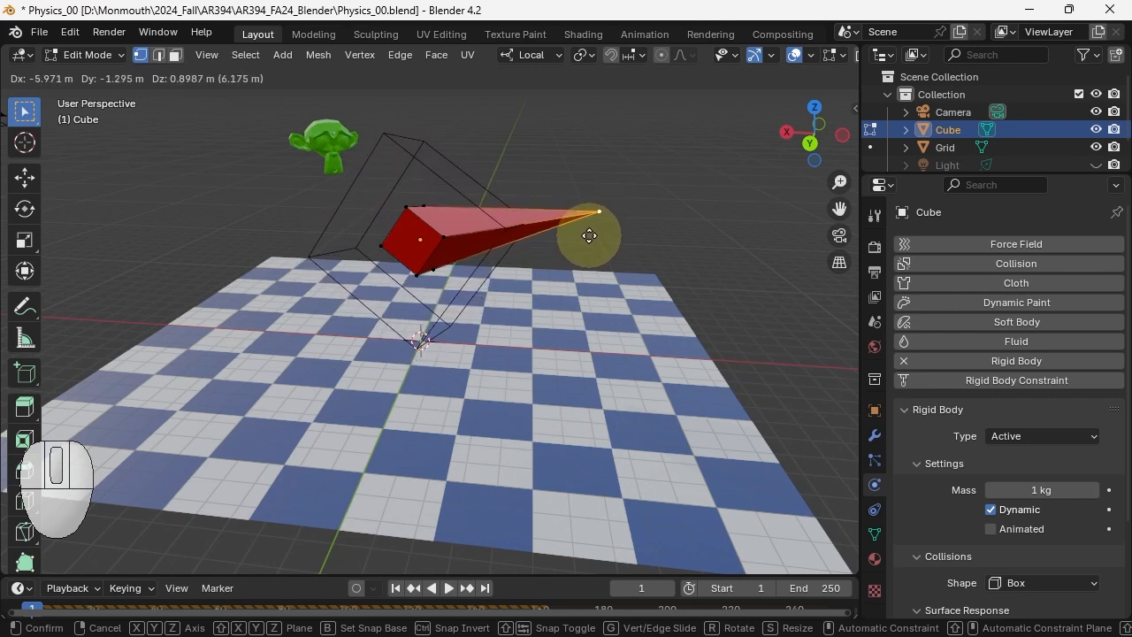
pyautogui.click(599, 232)
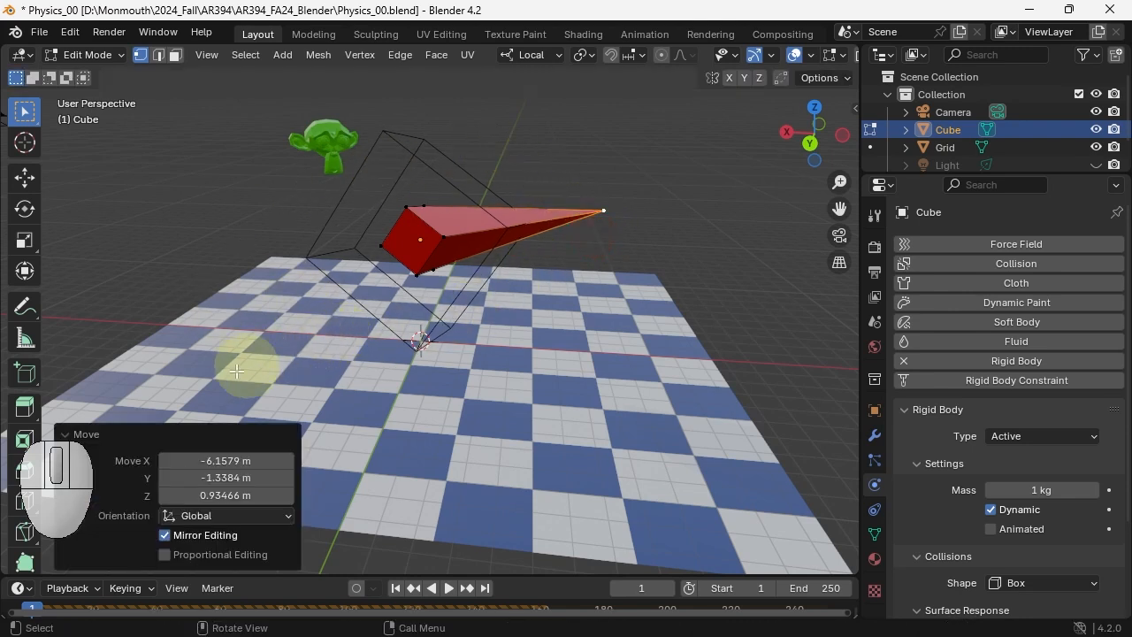
pyautogui.press('shift')
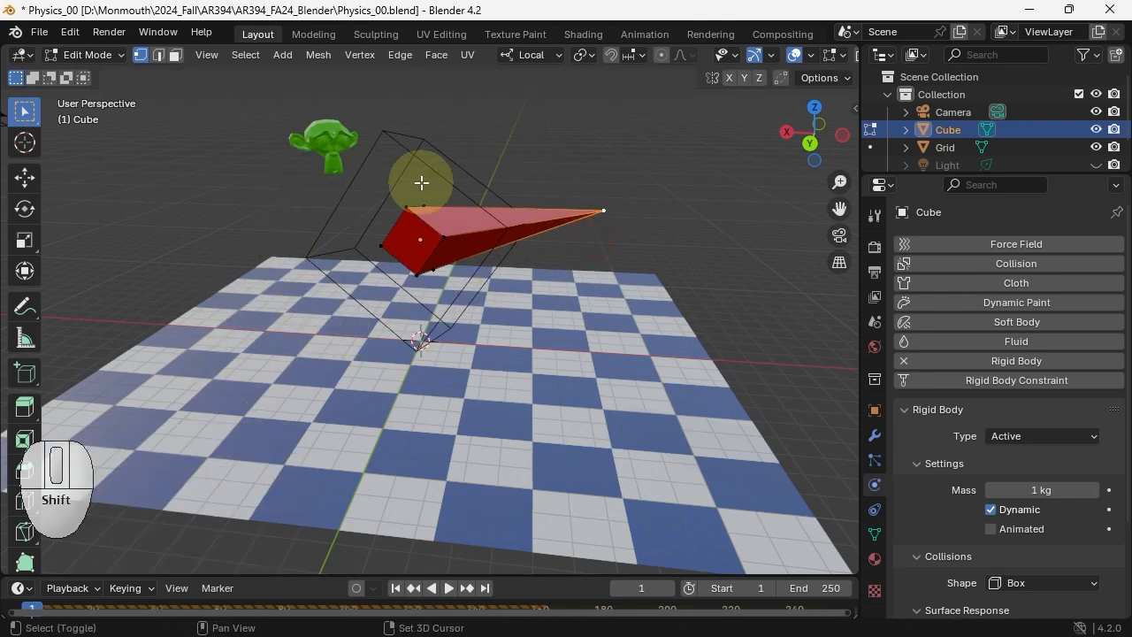
pyautogui.press('Tab')
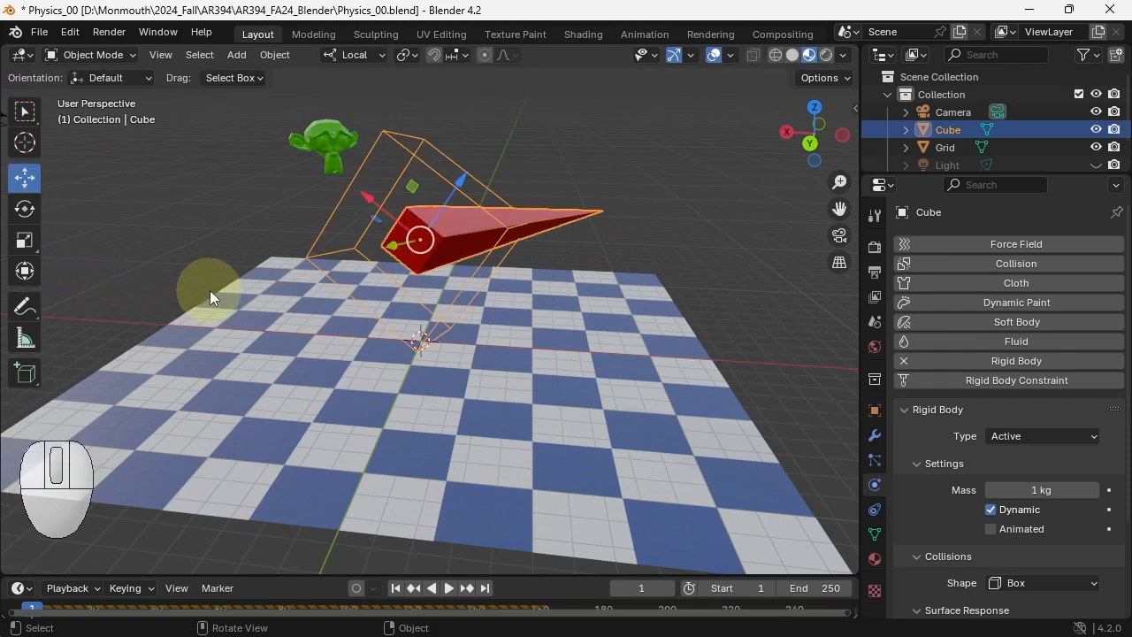
# - Play the simulation to watch how the stretched cube lands with its Box collision shape, and stop playback
pyautogui.moveTo(308, 314); pyautogui.dragTo(352, 298, button='middle')
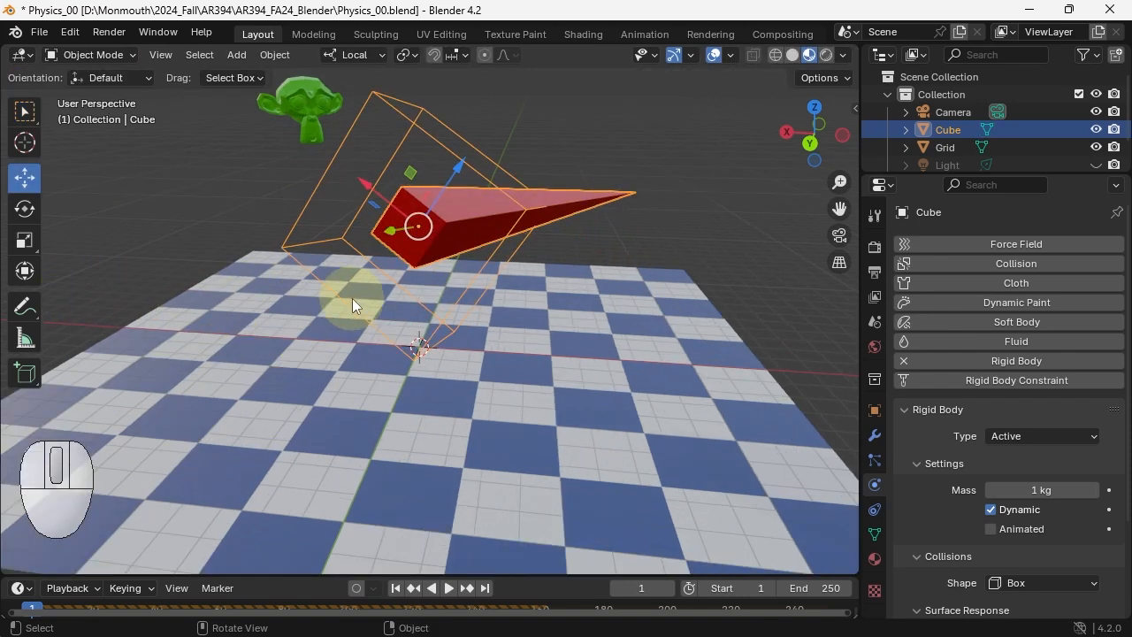
pyautogui.press('space')
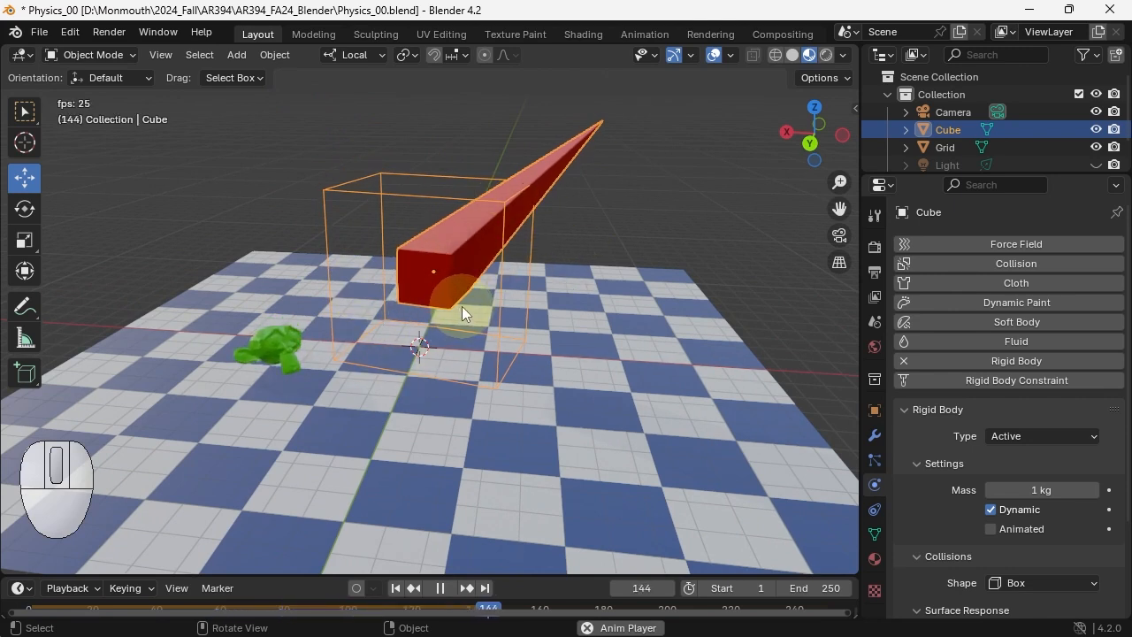
pyautogui.press('space')
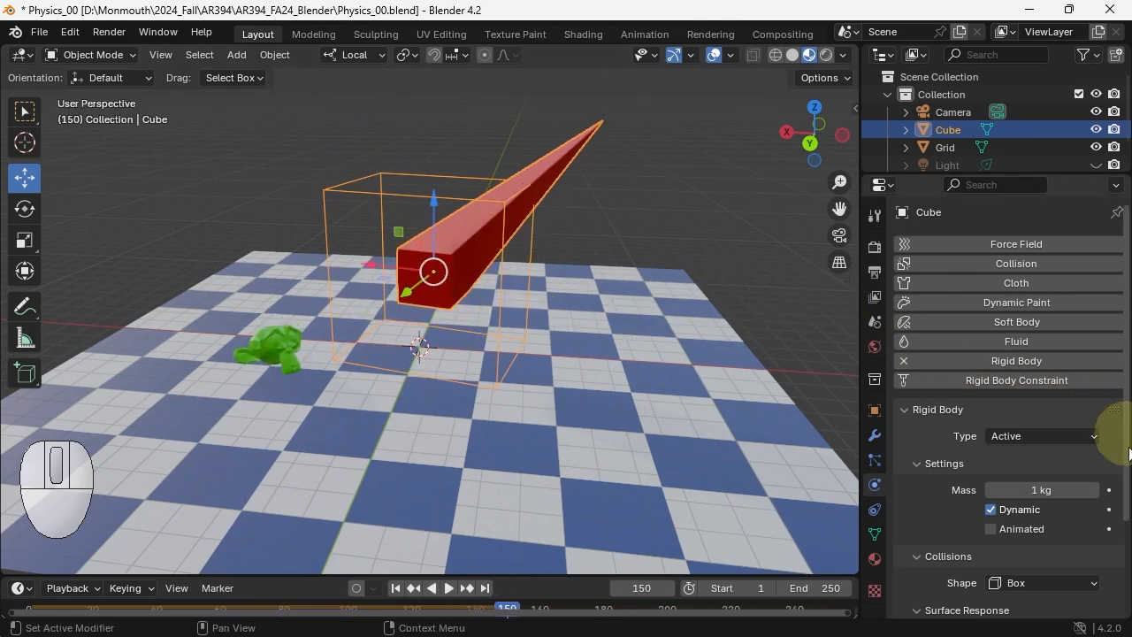
# - Set the stretched cube's collision shape to Convex Hull, replay the simulation from frame 1 and return to that frame
pyautogui.click(1085, 582)
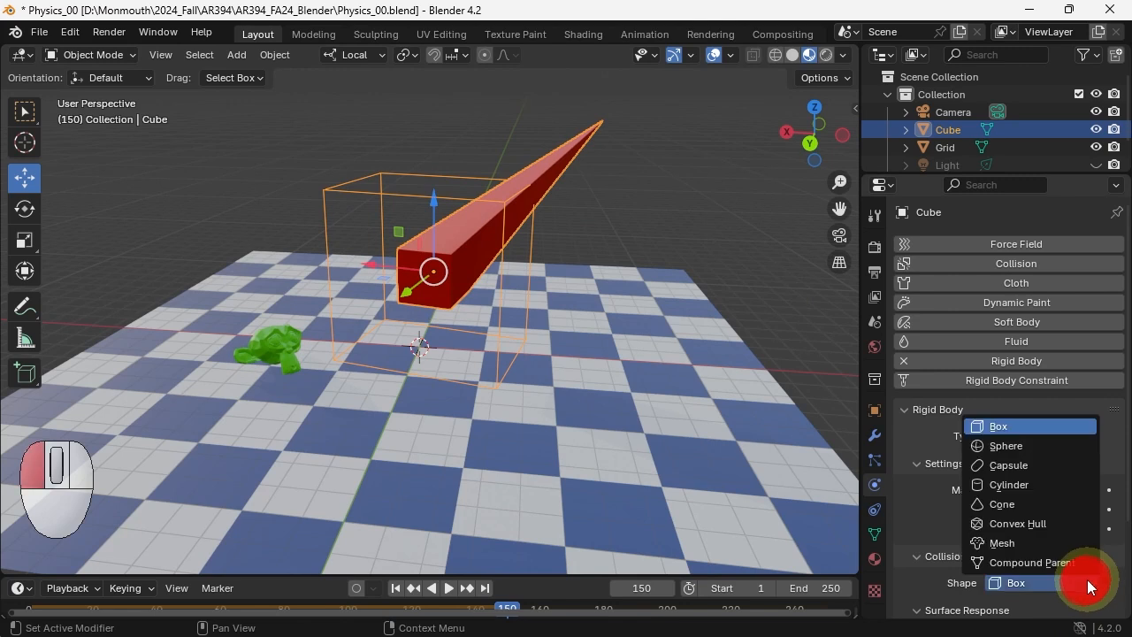
pyautogui.click(1033, 523)
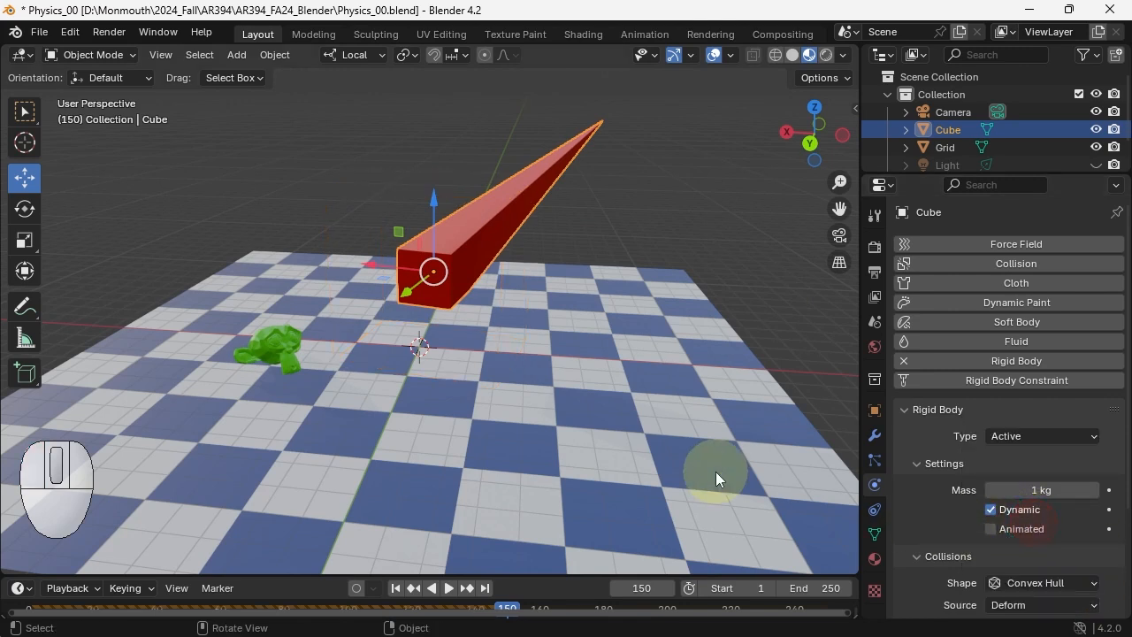
pyautogui.hotkey('shift', 'Left')
pyautogui.press('space')
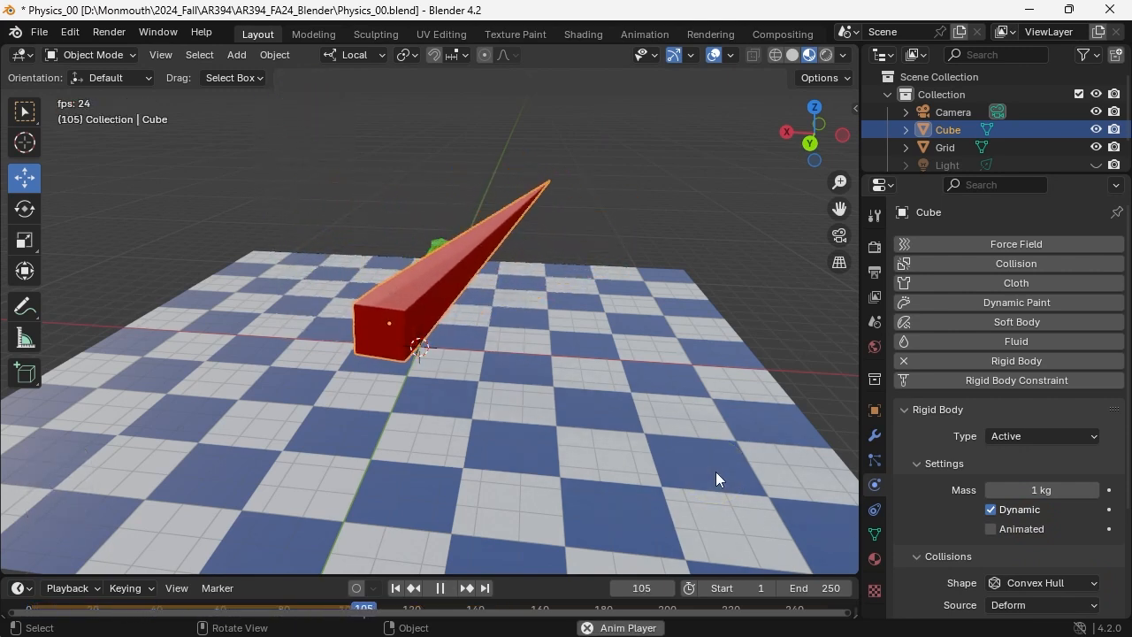
pyautogui.press('space')
pyautogui.hotkey('shift', 'Left')
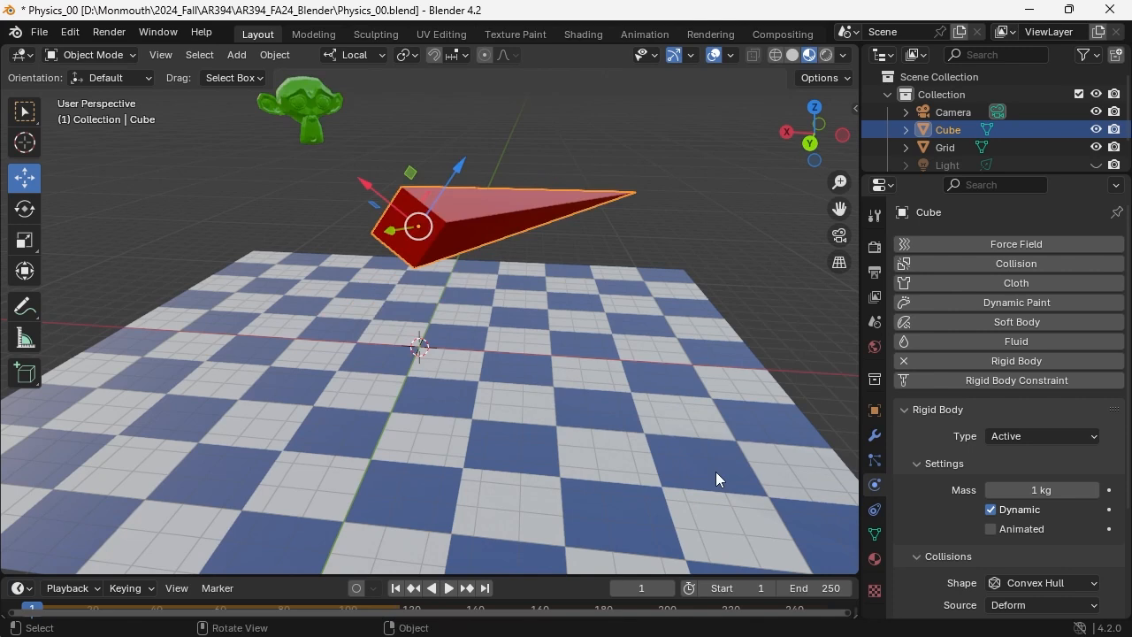
# - In Edit Mode, extrude the cube's square end face opposite the pulled-out tip by about 7.39 m
pyautogui.click(431, 215)
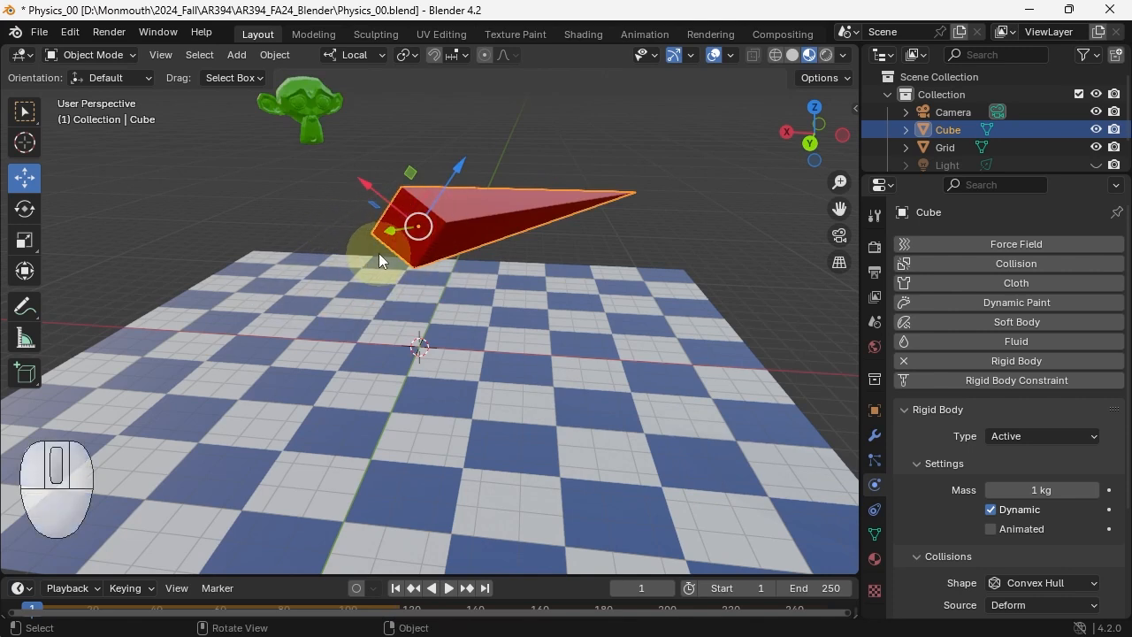
pyautogui.press('Tab')
pyautogui.click(405, 237)
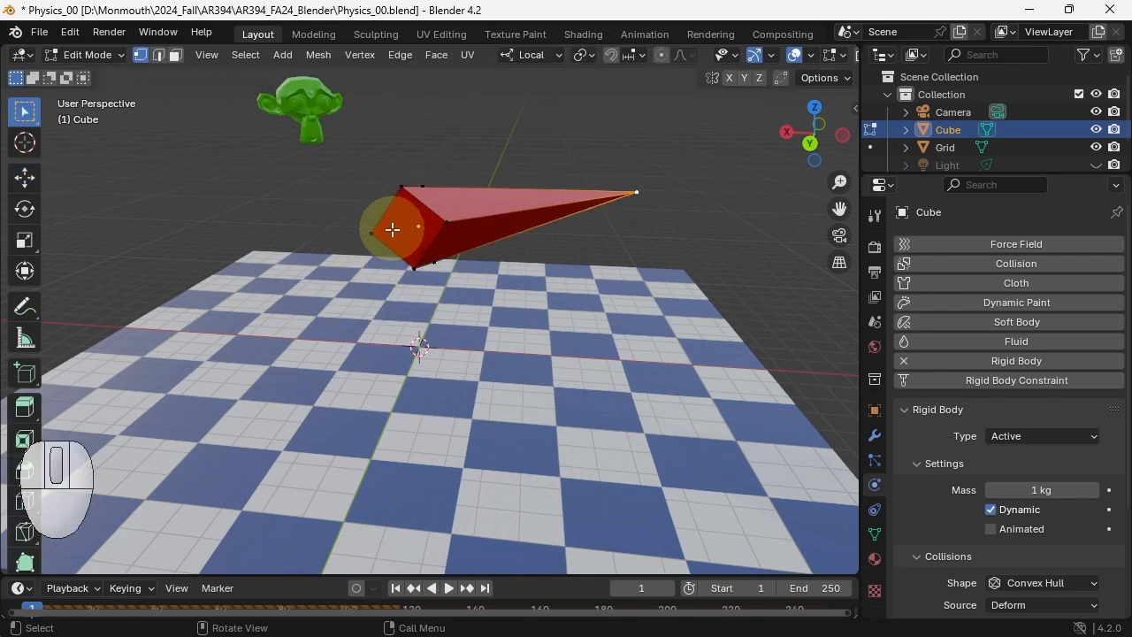
pyautogui.press('3')
pyautogui.click(393, 237)
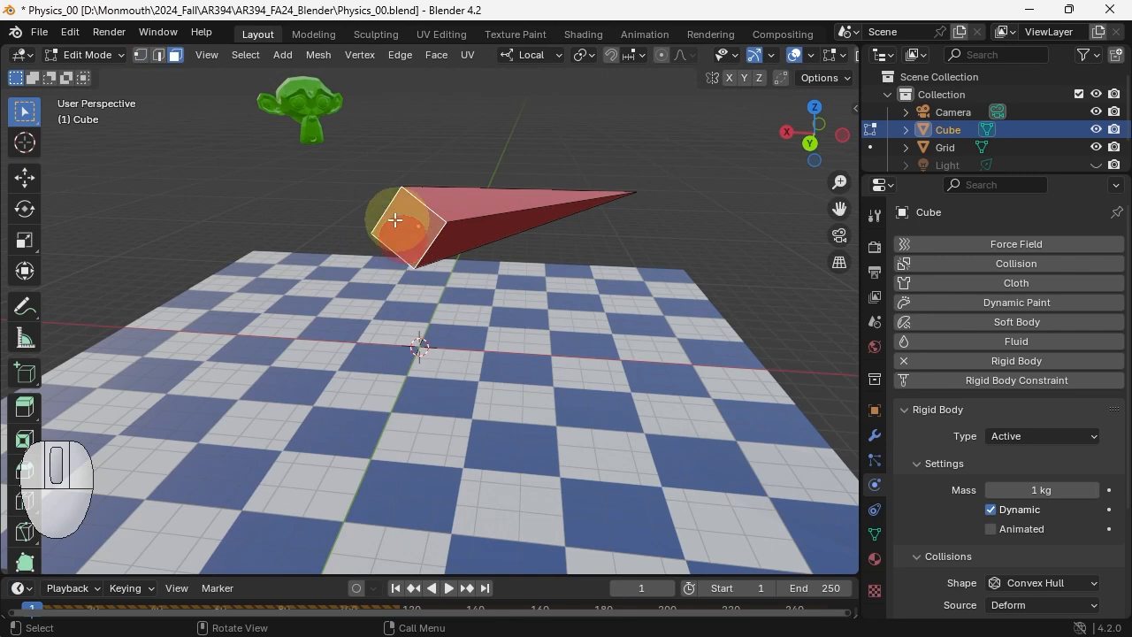
pyautogui.press('e')
pyautogui.click(260, 265)
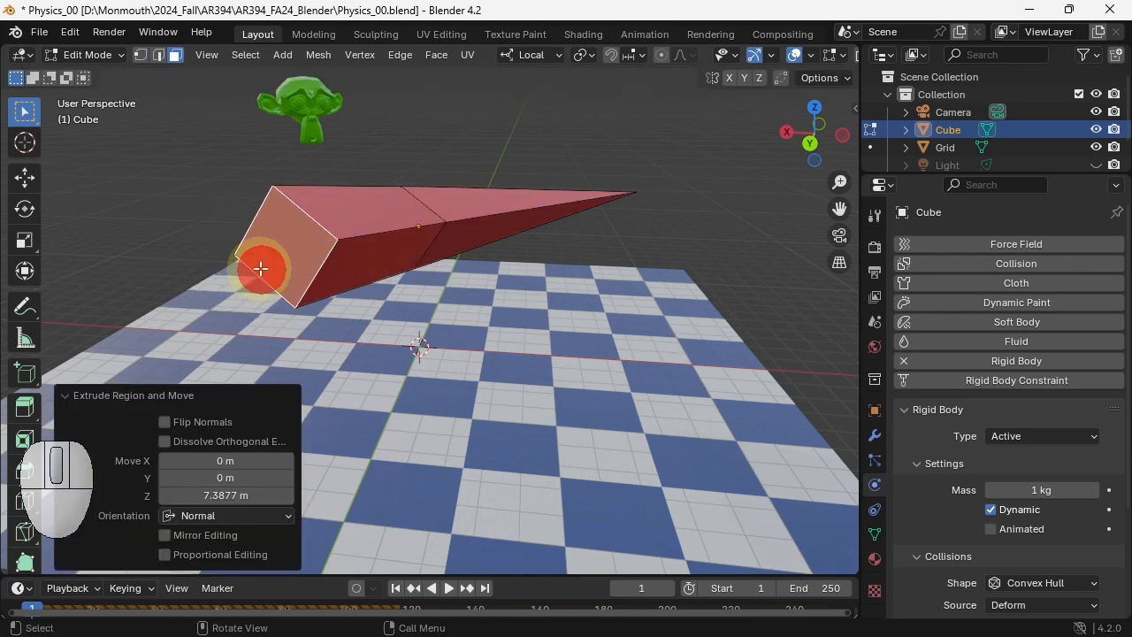
# - Scale the extruded face to 0.245, move it about -5.45, -0.31 and -1.50 m in X, Y and Z, and leave Edit Mode
pyautogui.press('s')
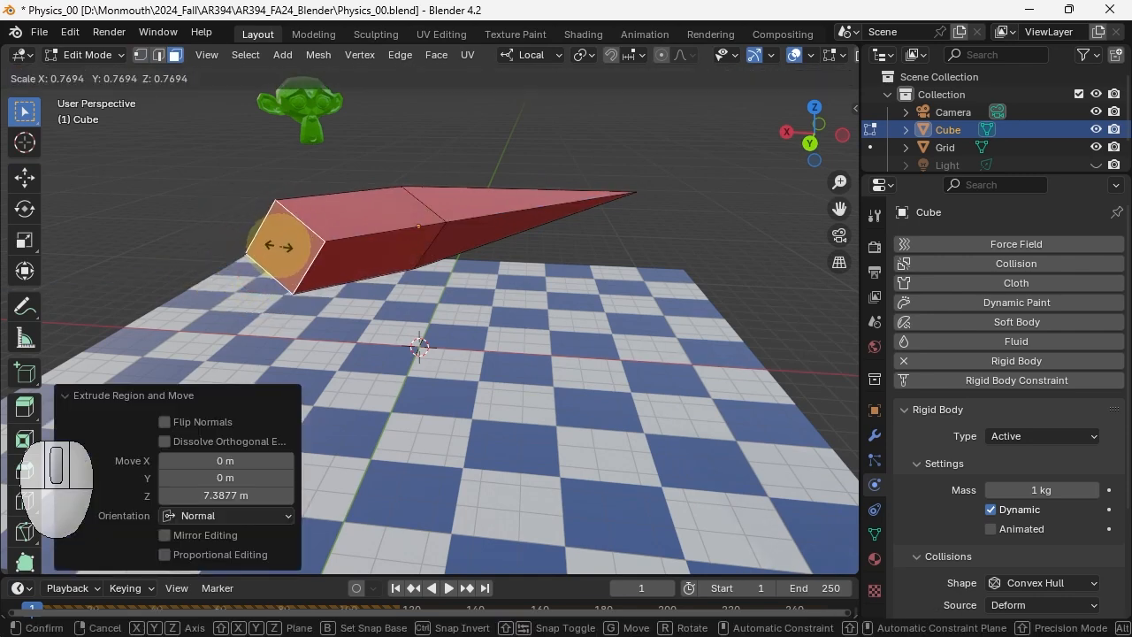
pyautogui.click(332, 249)
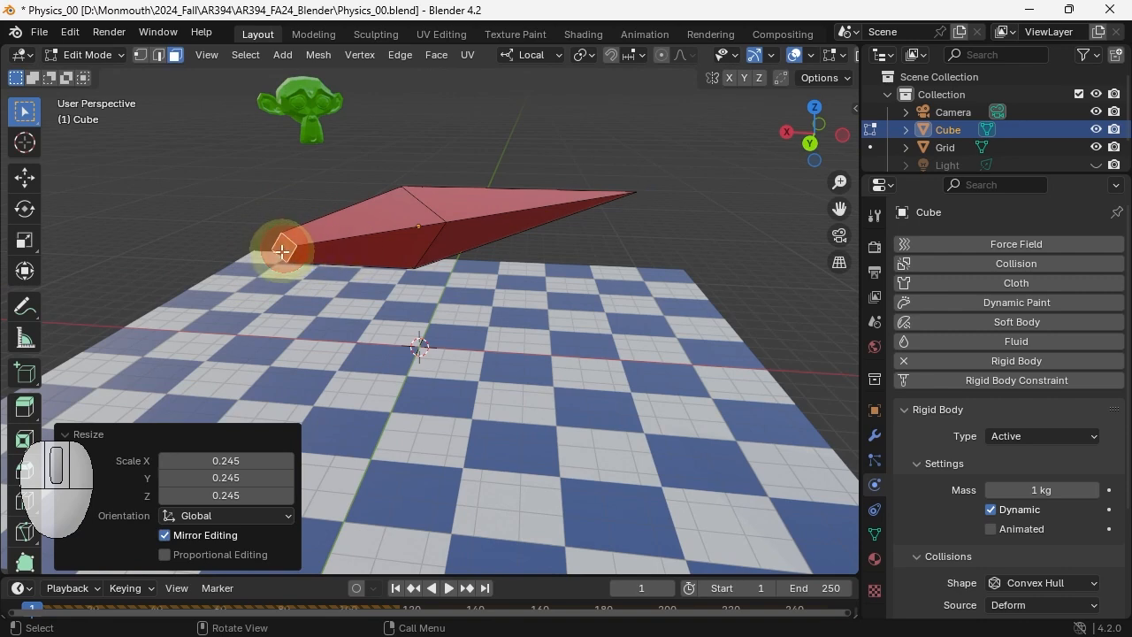
pyautogui.press('g')
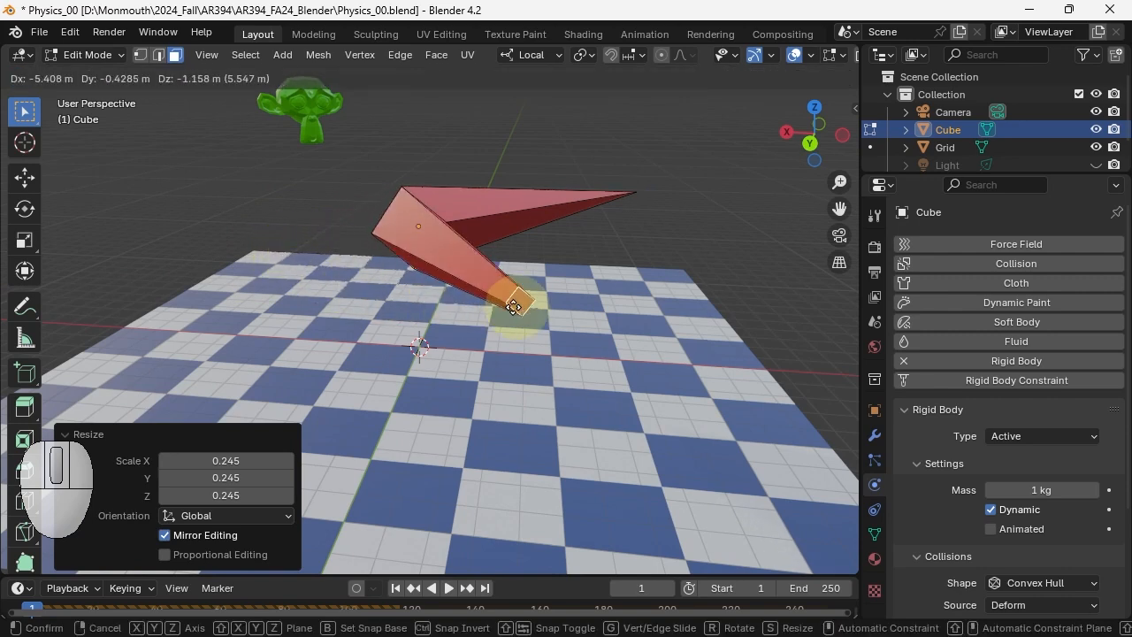
pyautogui.click(529, 318)
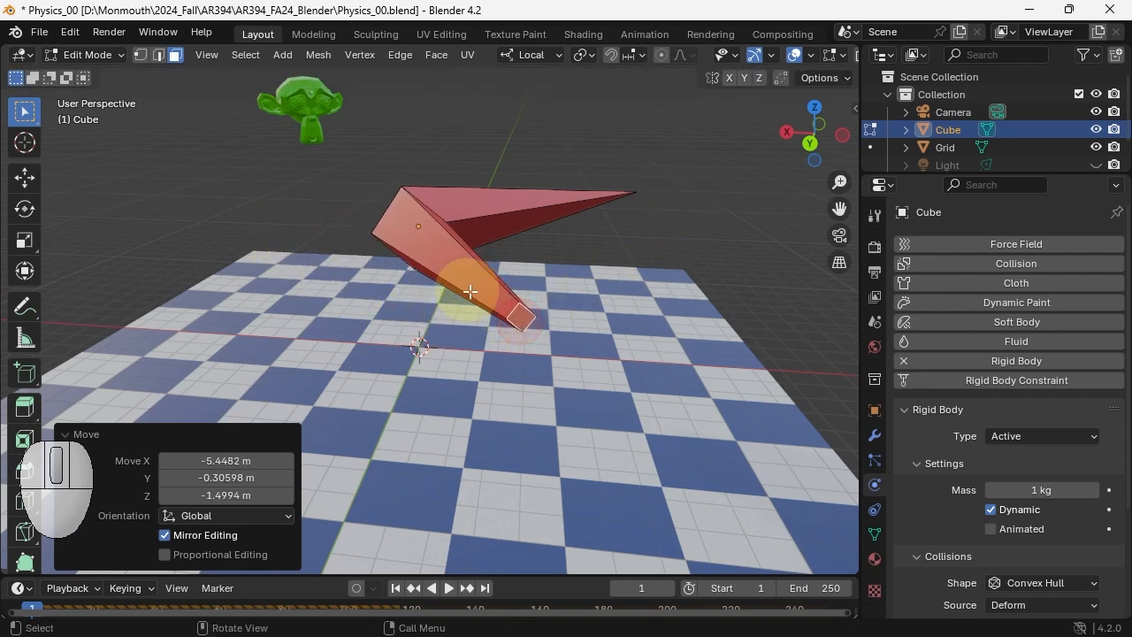
pyautogui.moveTo(467, 292); pyautogui.dragTo(579, 253, button='middle')
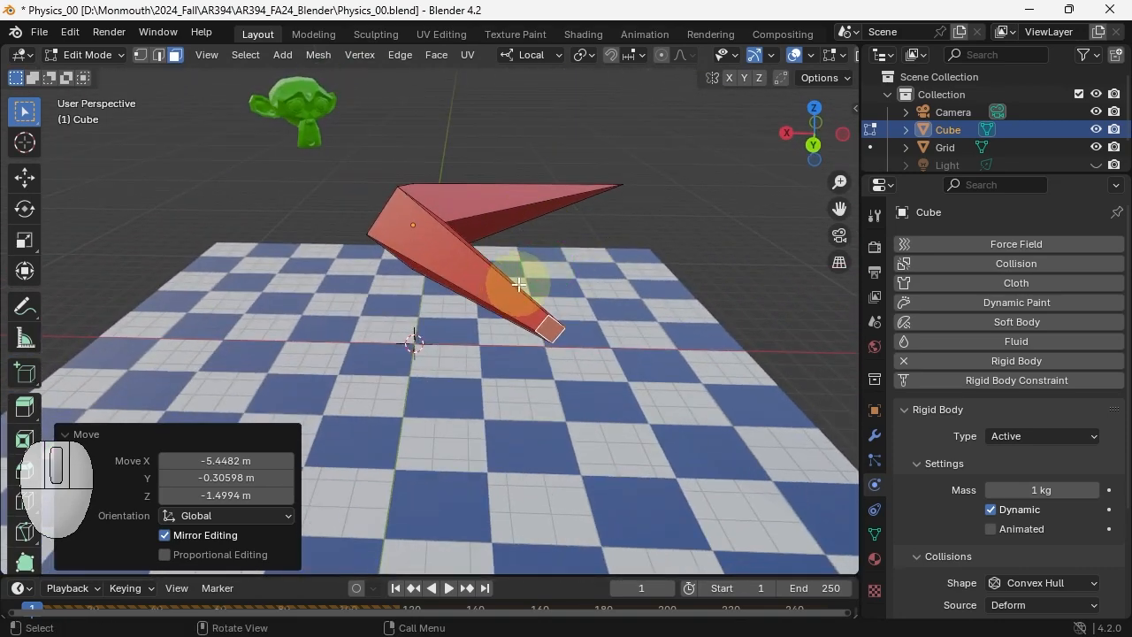
pyautogui.press('Tab')
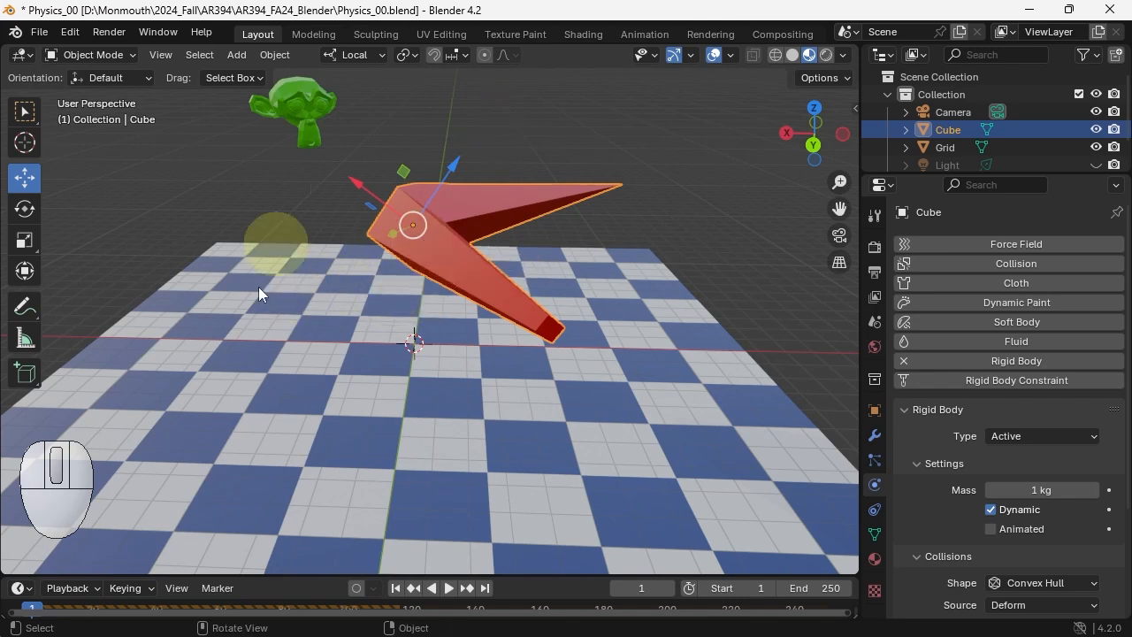
# - Play the simulation to watch the two-pronged cube land with its Convex Hull shape, stop playback, and return to frame 1
pyautogui.press('space')
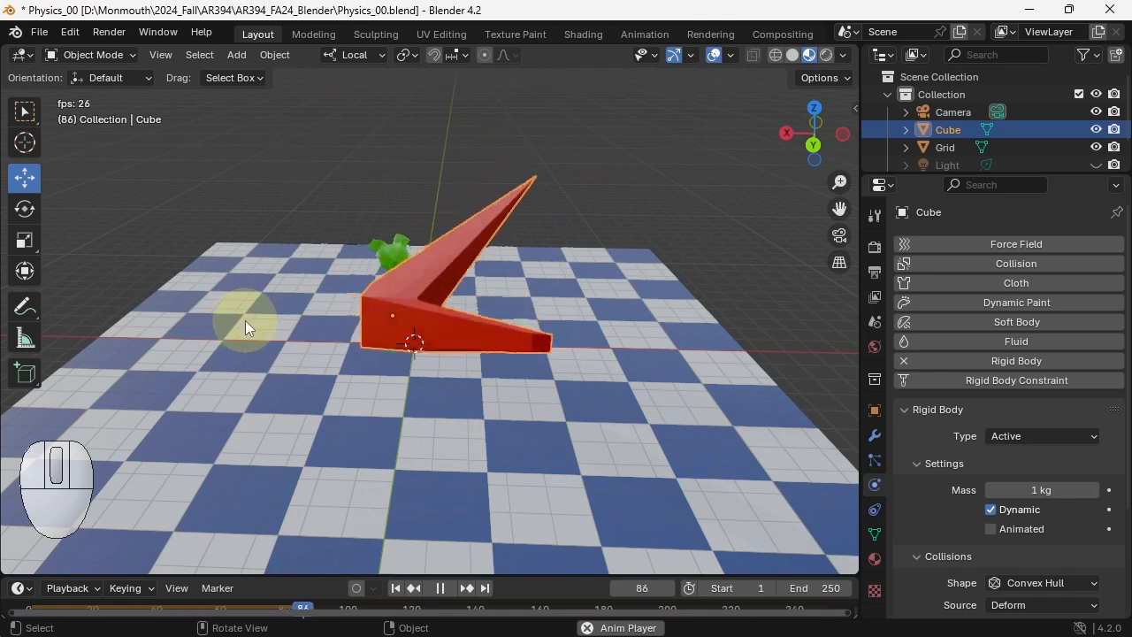
pyautogui.press('space')
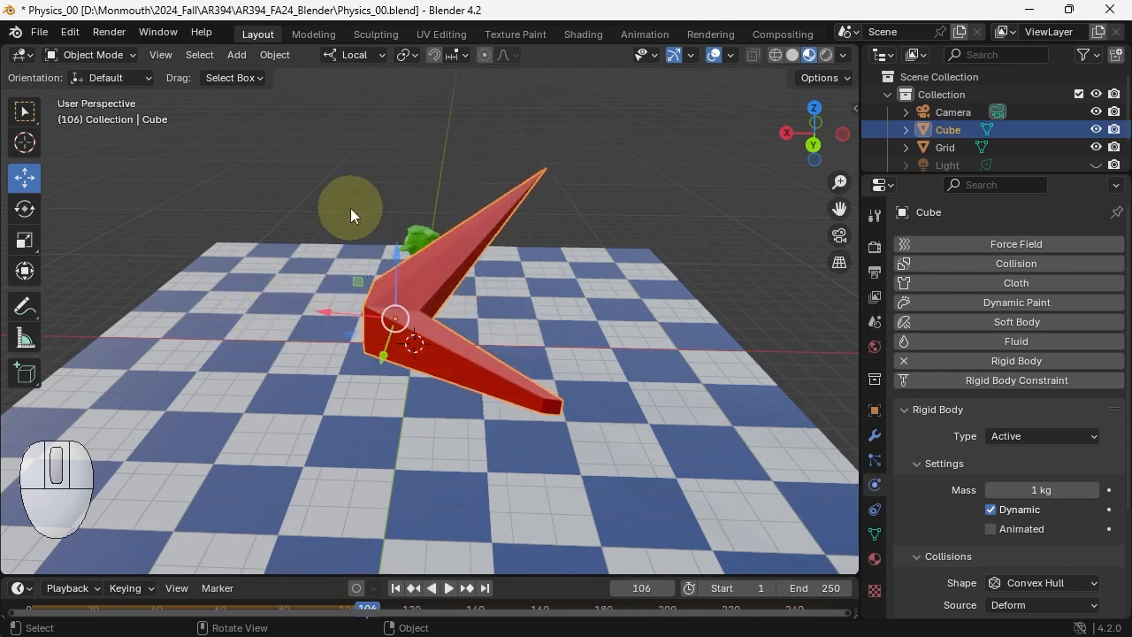
pyautogui.hotkey('shift', 'Left')
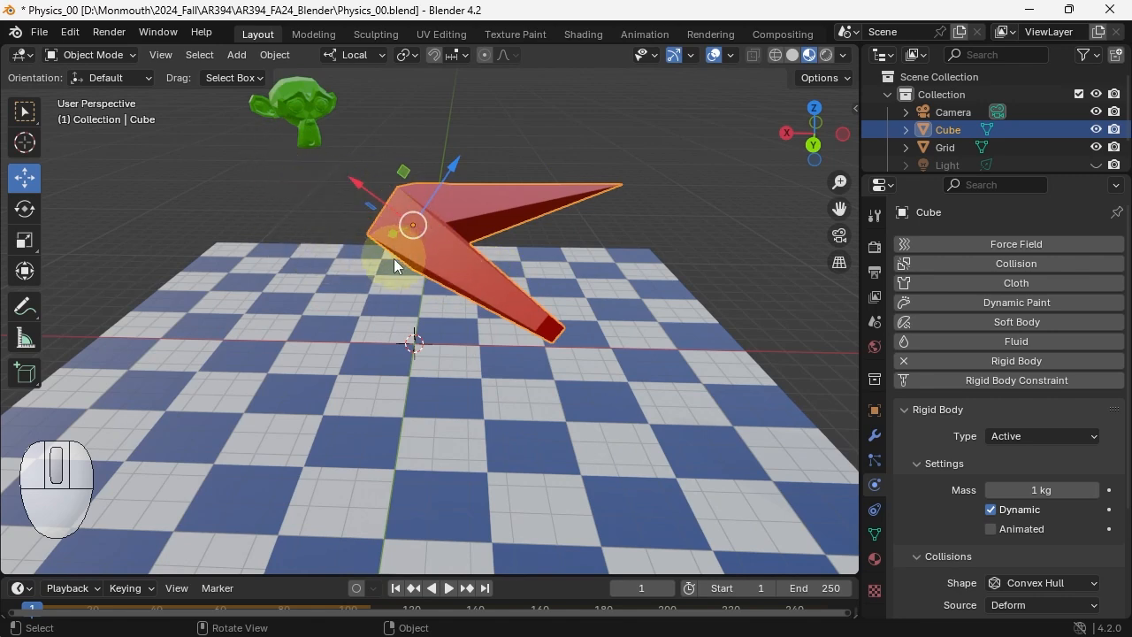
# - From the top view, move the monkey head about -6.27 m in X and -0.46 m in Y, over the gap between the cube's prongs
pyautogui.keyDown('alt'); pyautogui.moveTo(394, 258); pyautogui.dragTo(374, 401, button='middle'); pyautogui.keyUp('alt')
pyautogui.click(320, 329)
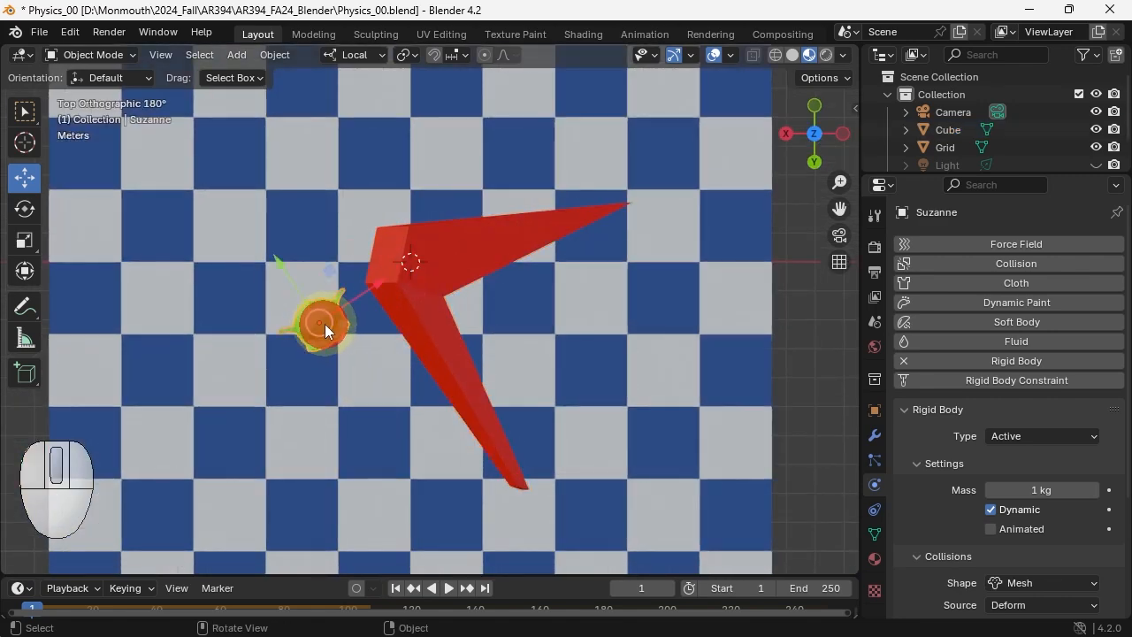
pyautogui.moveTo(316, 320); pyautogui.dragTo(508, 310)
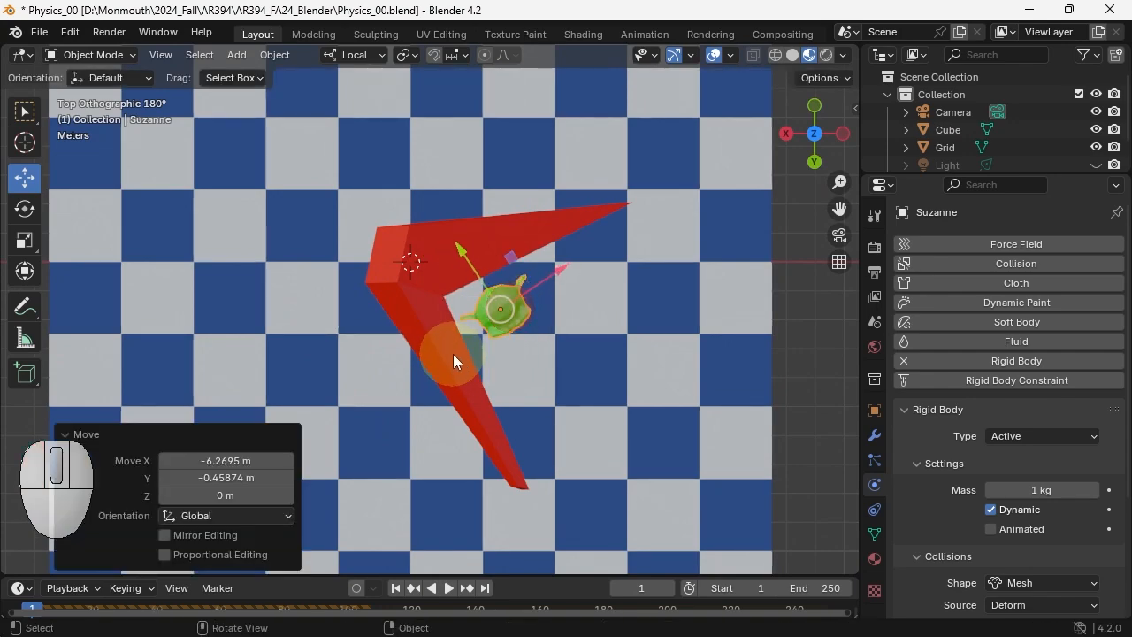
pyautogui.moveTo(444, 352); pyautogui.dragTo(626, 294, button='middle')
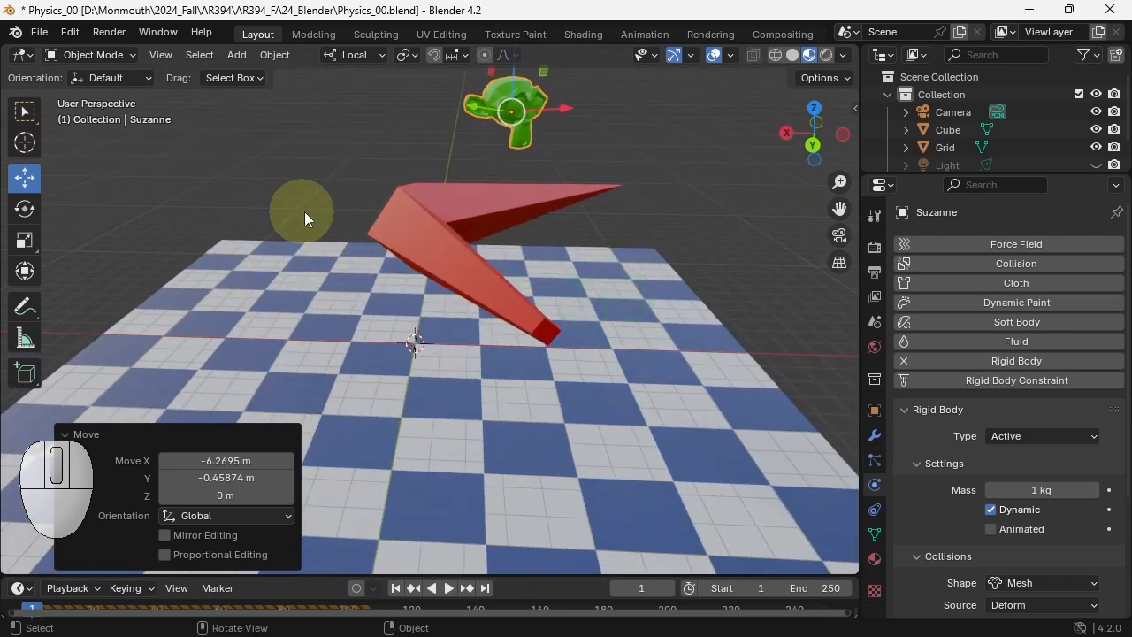
# - Play the simulation twice to watch the monkey head fall toward the gap between the cube's prongs, returning to frame 1 each time
pyautogui.press('space')
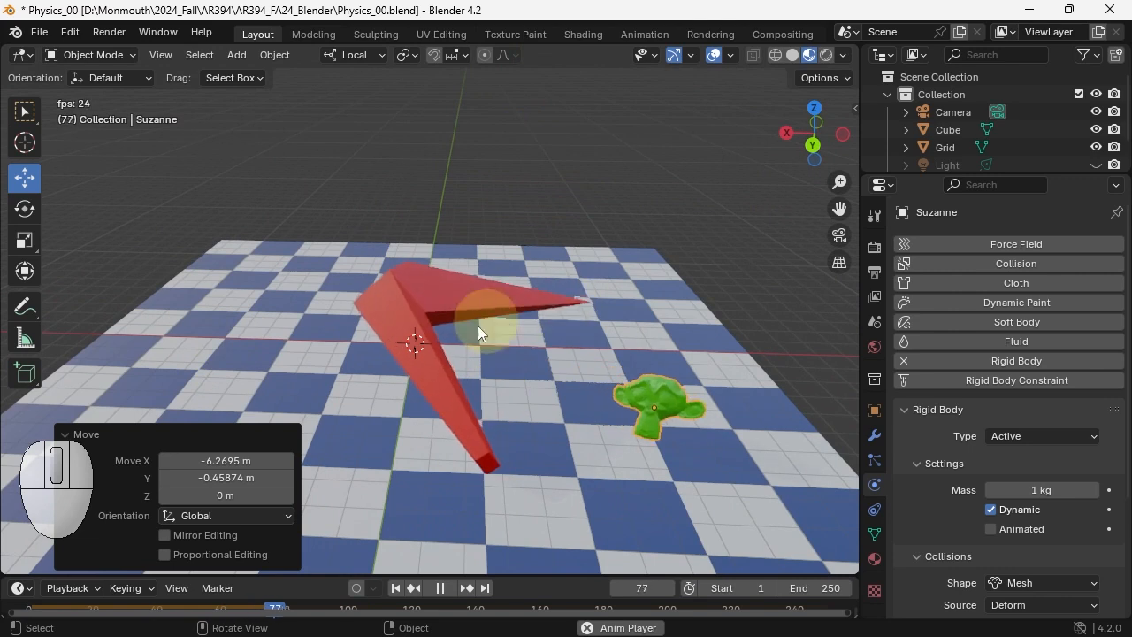
pyautogui.press('space')
pyautogui.hotkey('shift', 'Left')
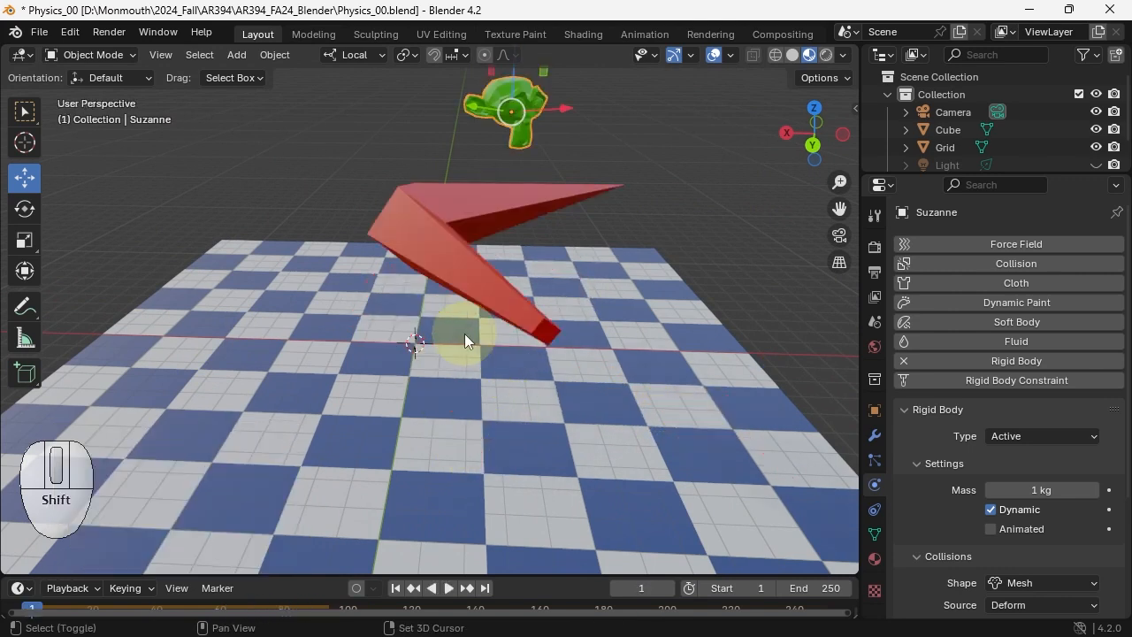
pyautogui.press('space')
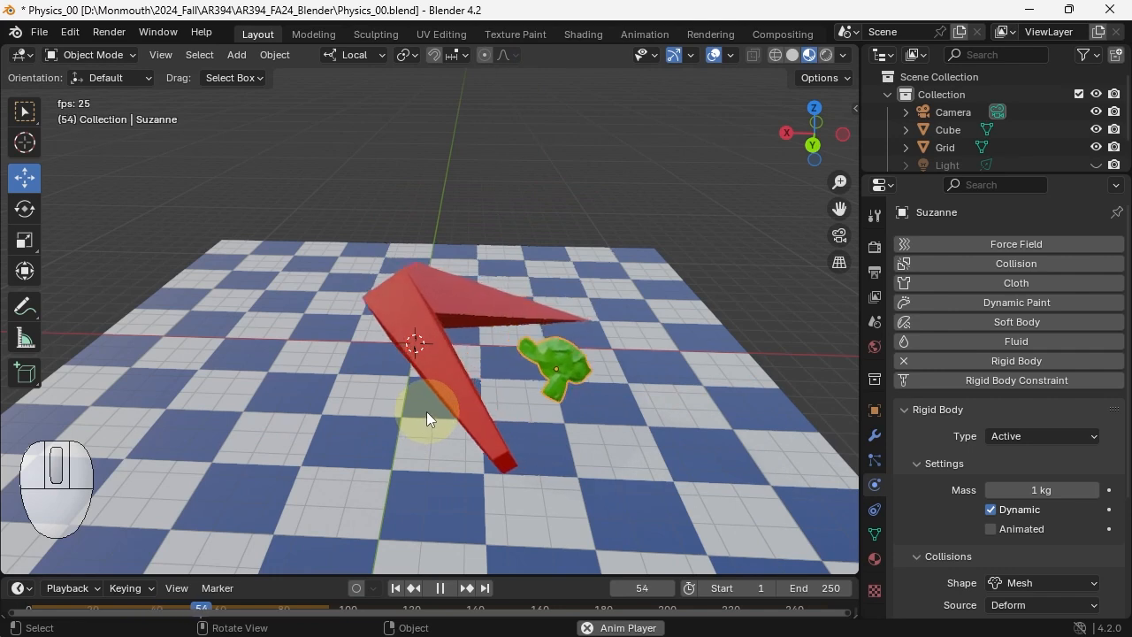
pyautogui.press('space')
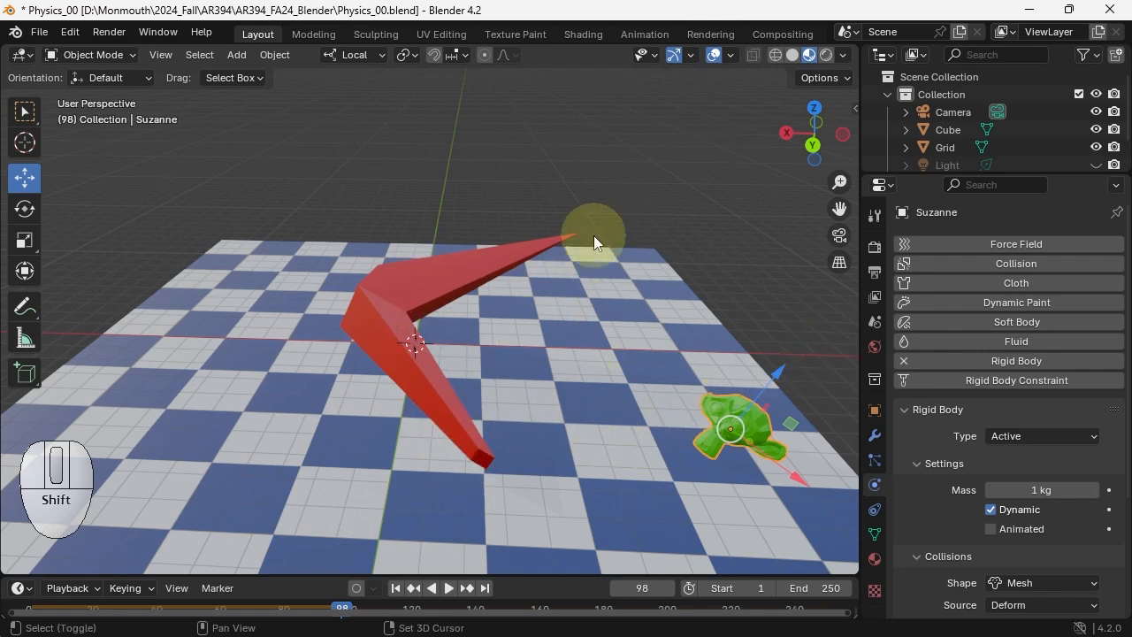
pyautogui.hotkey('shift', 'Left')
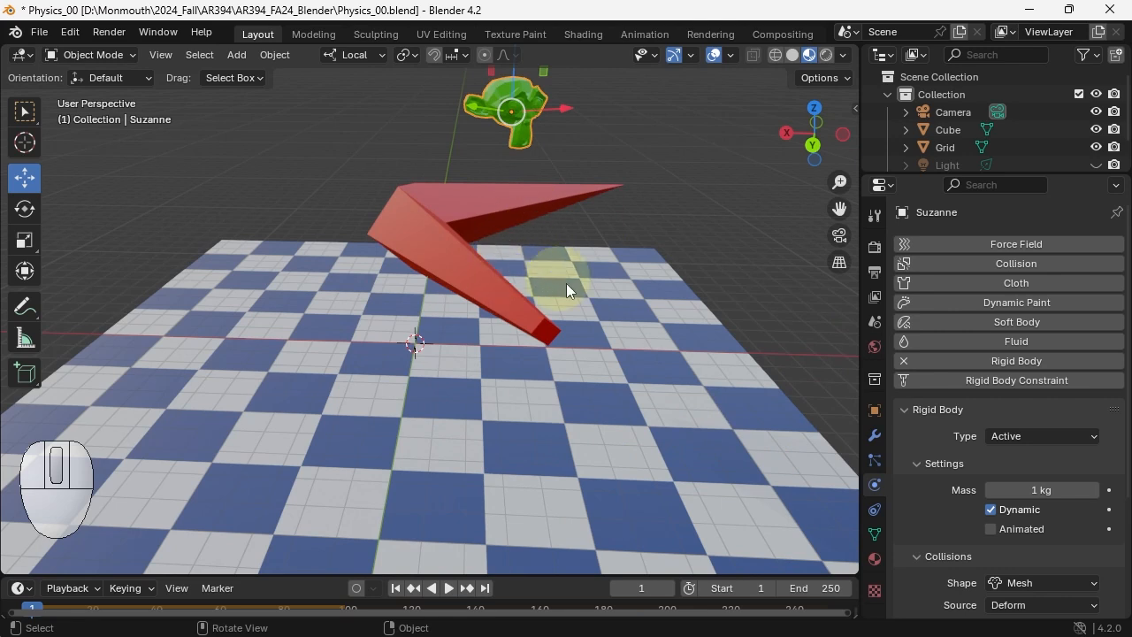
# - Select the two-pronged cube and set its rigid body collision shape to Mesh
pyautogui.click(1070, 582)
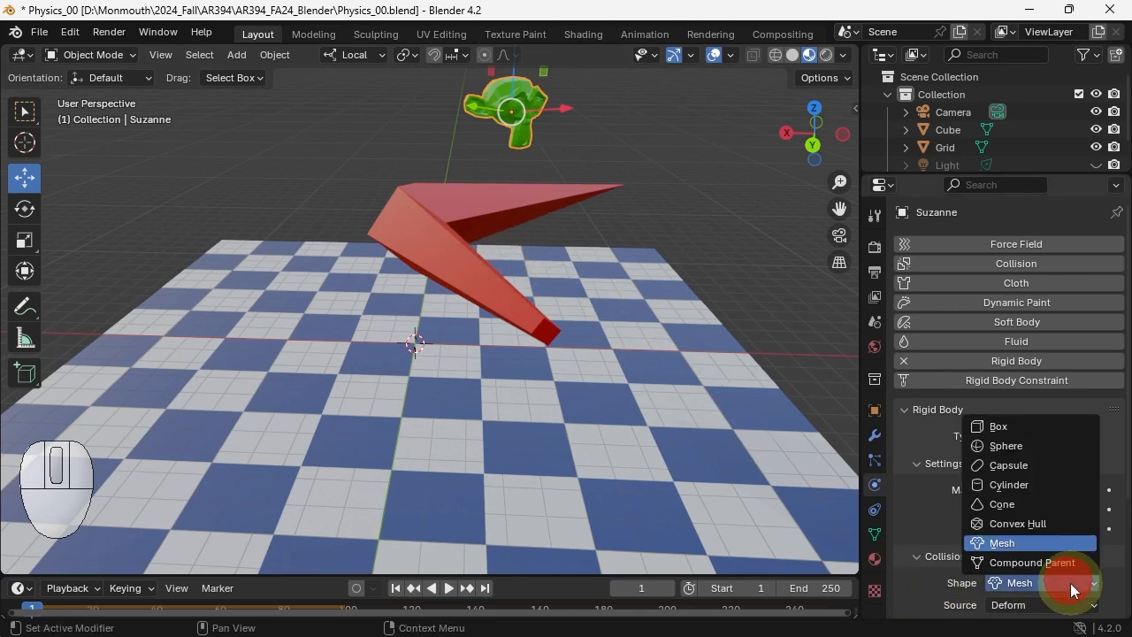
pyautogui.click(946, 587)
pyautogui.click(435, 270)
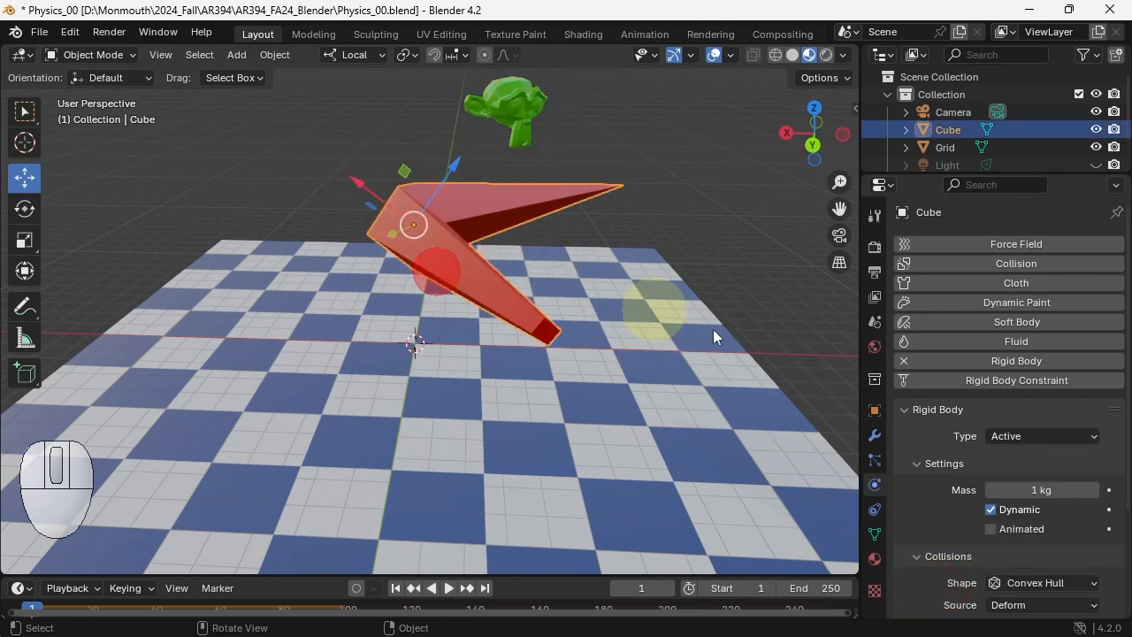
pyautogui.click(1093, 586)
pyautogui.click(1093, 585)
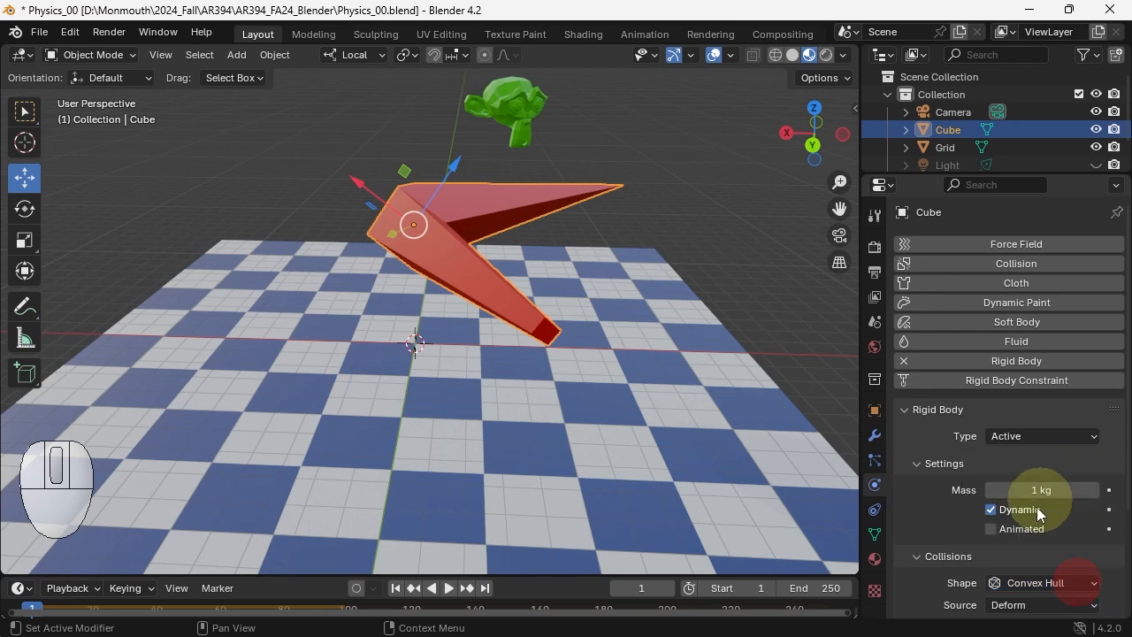
pyautogui.click(1087, 584)
pyautogui.click(1007, 545)
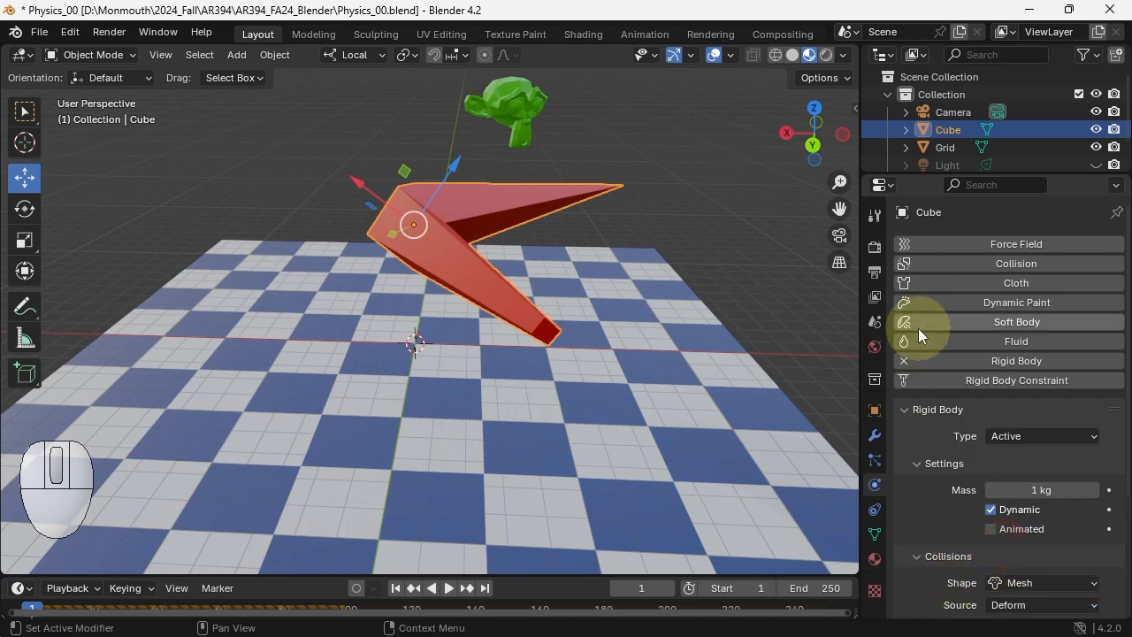
# - Play the simulation with Mesh collision shapes on both the cube and monkey head, stop playback, and return to frame 1
pyautogui.press('space')
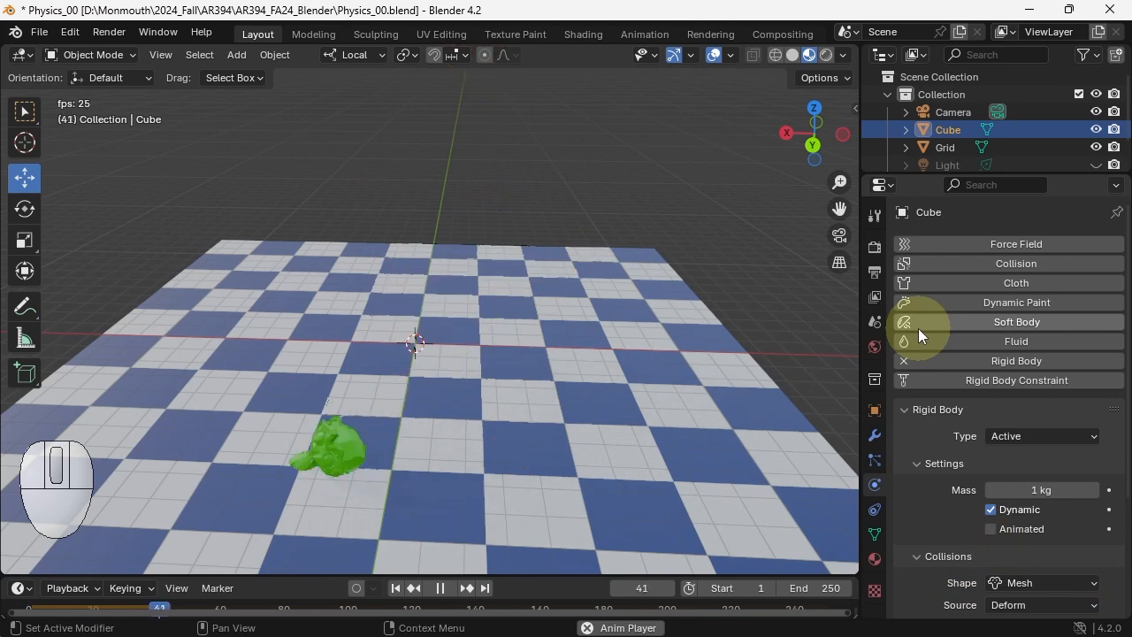
pyautogui.press('space')
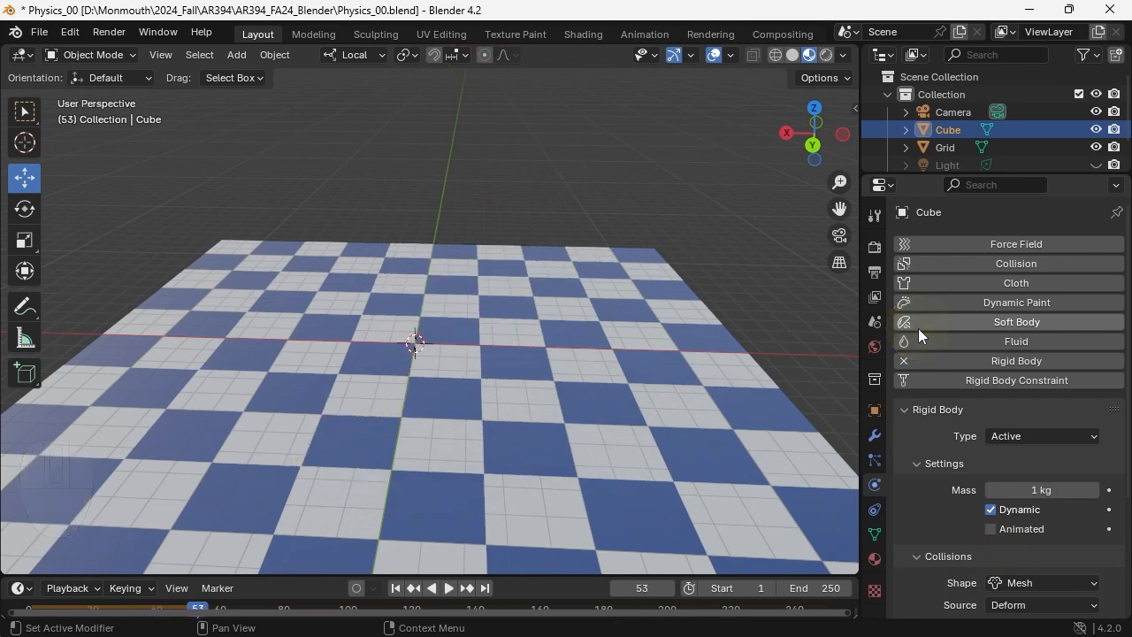
pyautogui.hotkey('shift', 'Left')
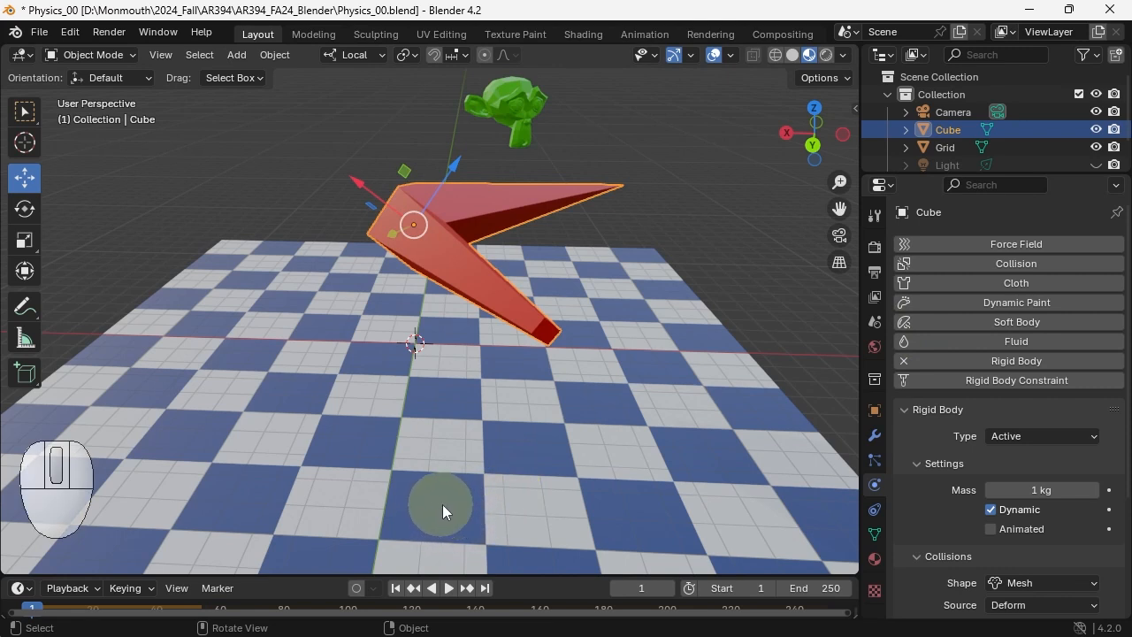
# - Select the monkey head and set its rigid body collision shape to Convex Hull
pyautogui.click(519, 117)
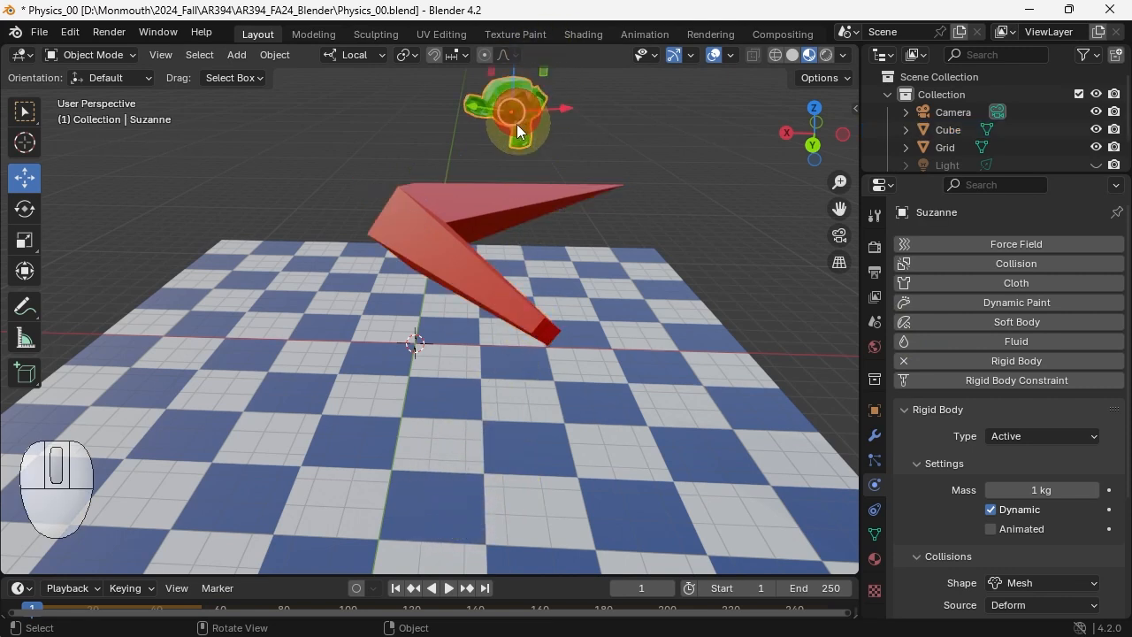
pyautogui.click(1073, 578)
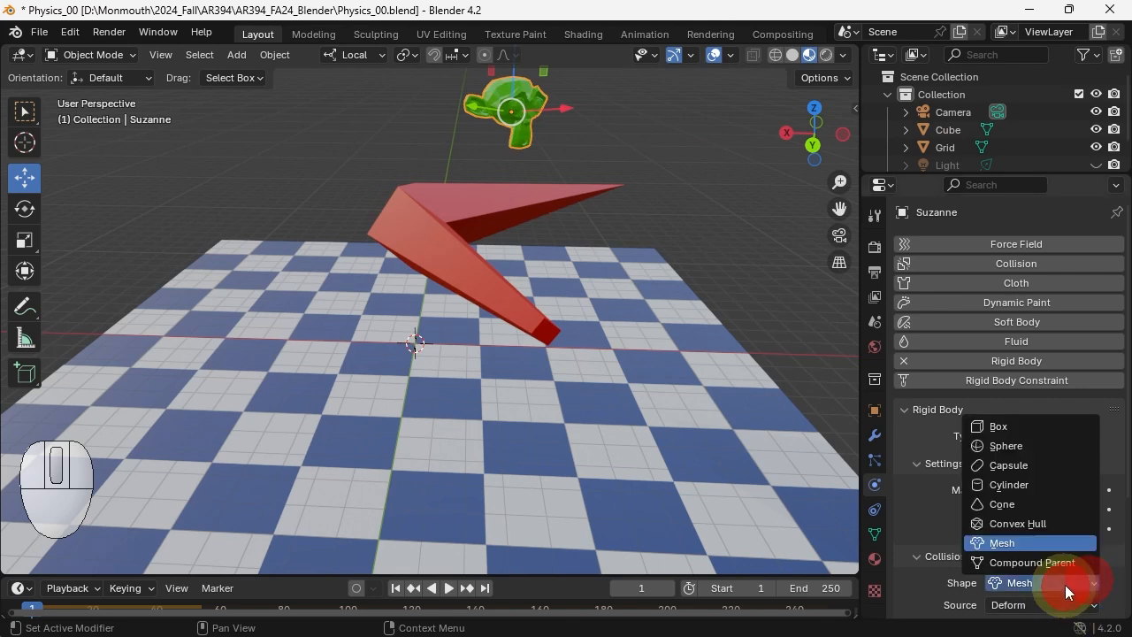
pyautogui.click(1046, 520)
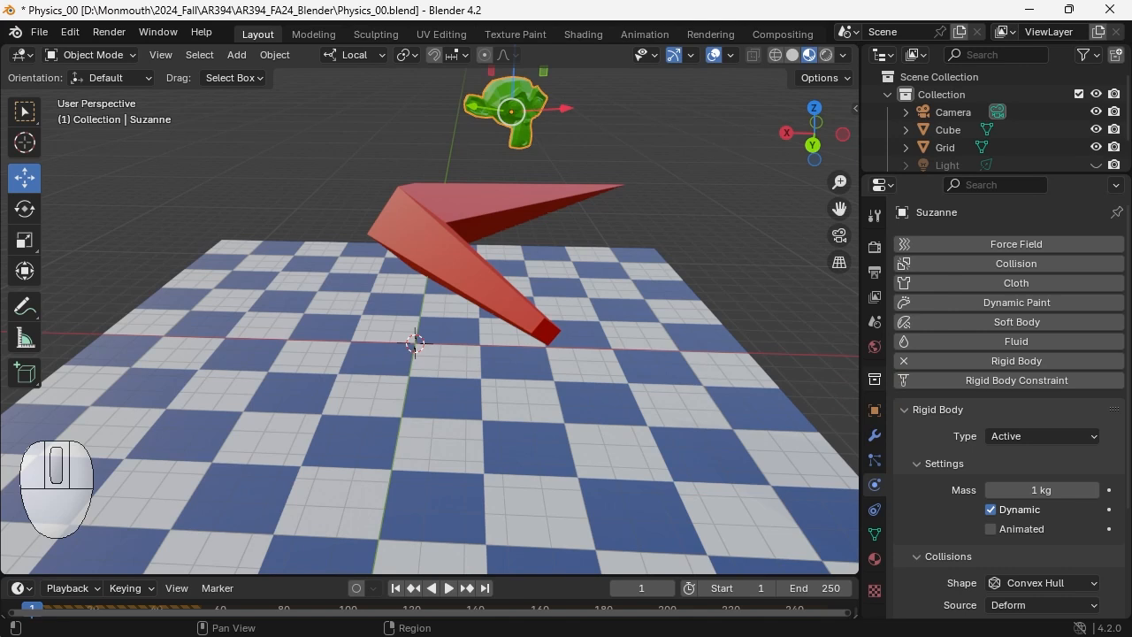
# - Play the simulation to watch the monkey head land on the cube, stop playback, and select the cube to check its collision shape
pyautogui.press('space')
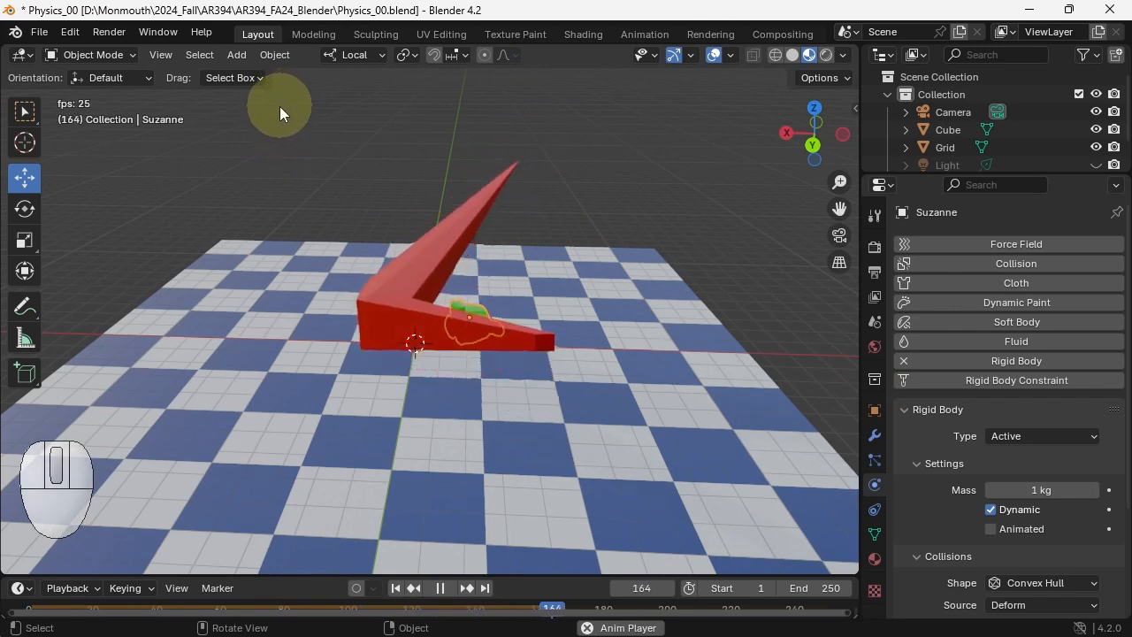
pyautogui.press('space')
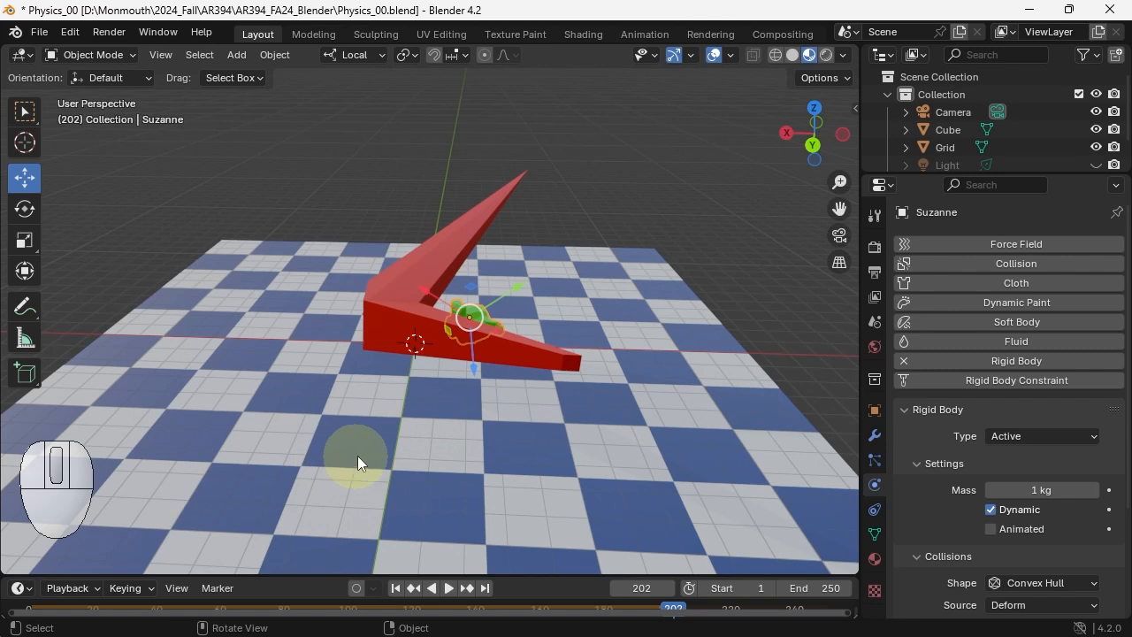
pyautogui.click(379, 290)
pyautogui.click(430, 345)
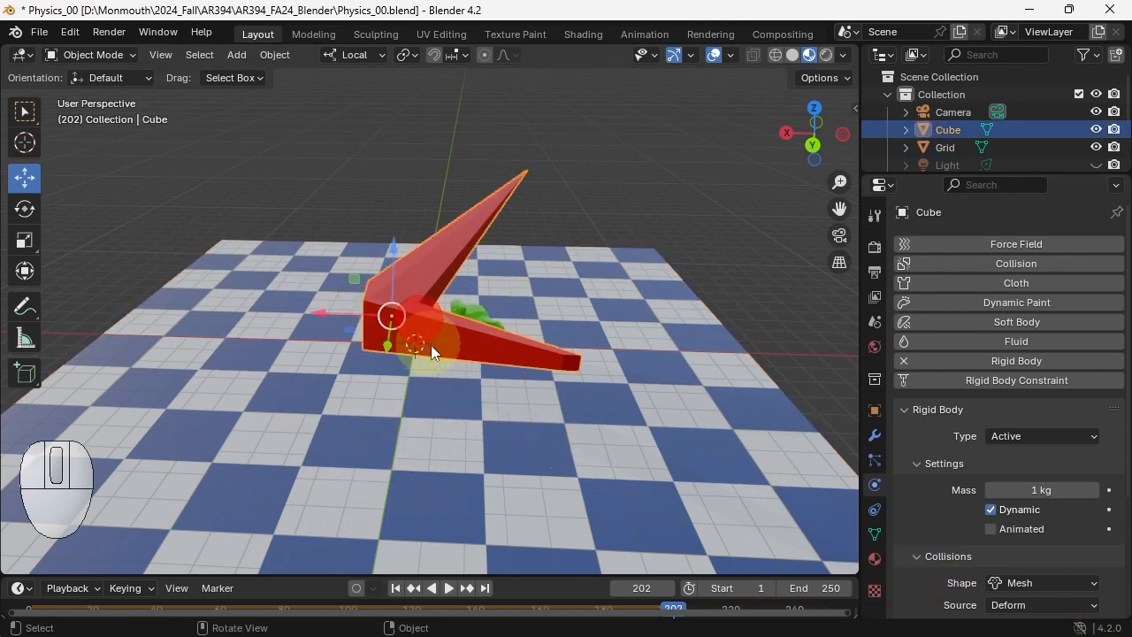